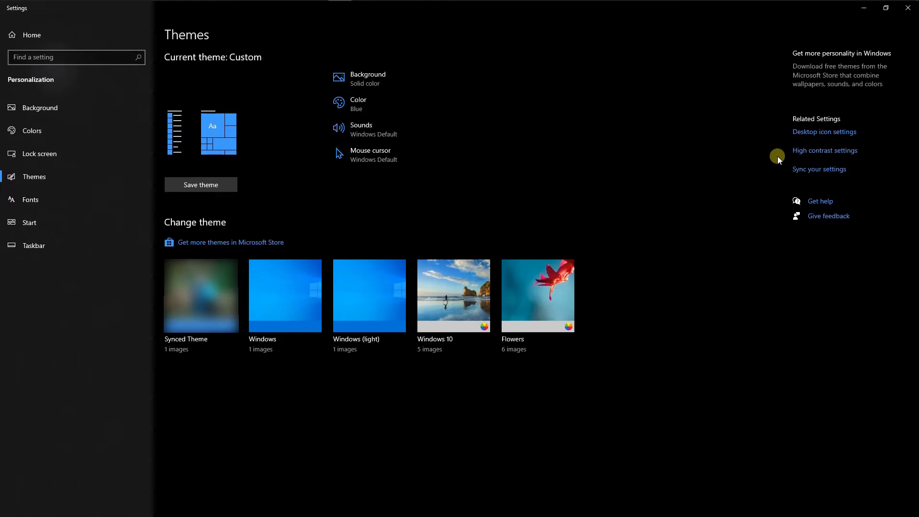
Hide the Recycle Bin from the desktop through the desktop icon settings, and close the Settings window.
{"action": "left_click", "coordinate": [802, 134]}
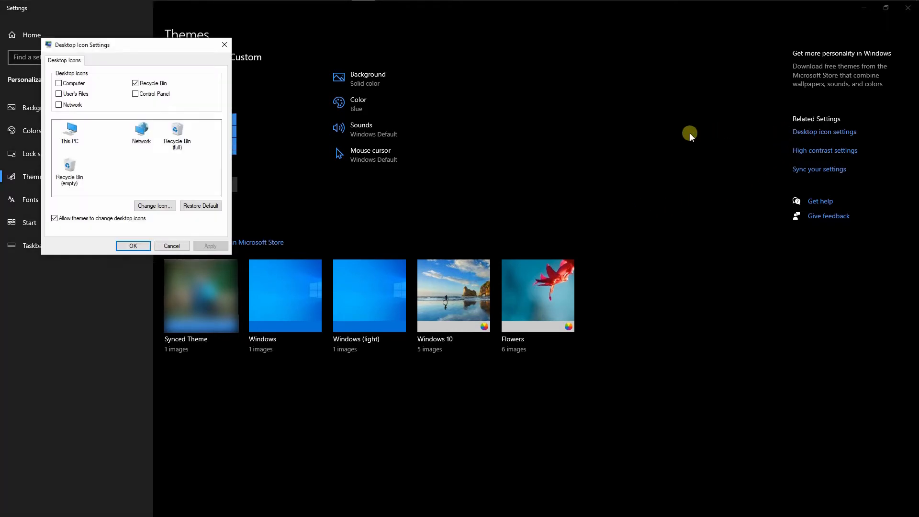
{"action": "left_click", "coordinate": [135, 83]}
{"action": "left_click", "coordinate": [133, 245]}
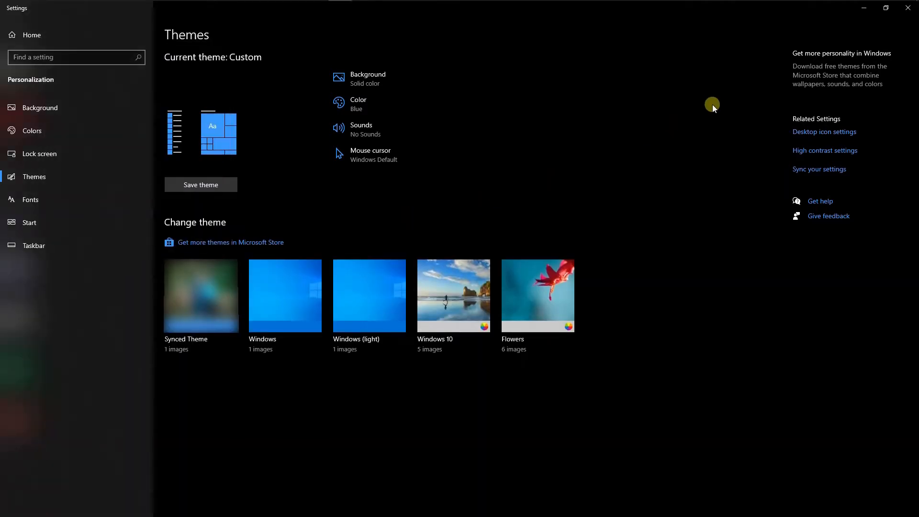
{"action": "left_click", "coordinate": [907, 8]}
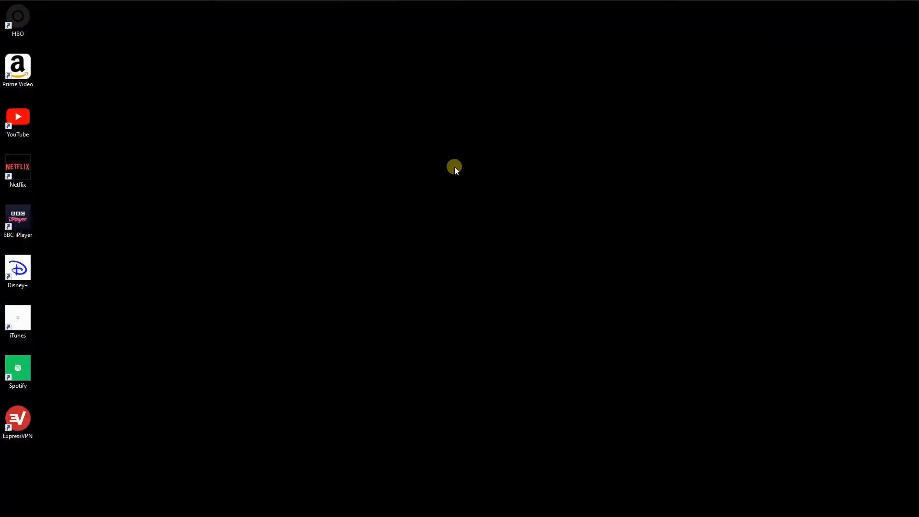
Move the HBO shortcut away from the column of icons to the middle of the desktop.
{"action": "left_click_drag", "start_coordinate": [17, 16], "coordinate": [431, 211]}
{"action": "left_click", "coordinate": [476, 210]}
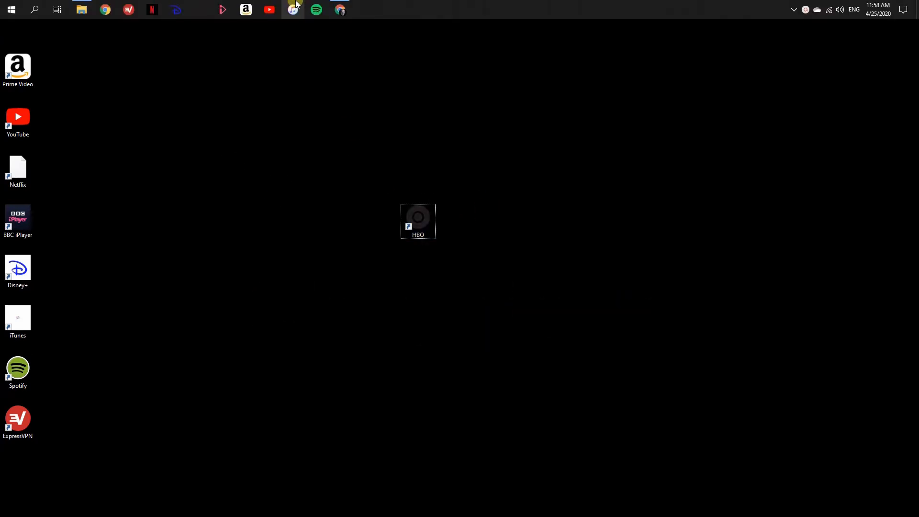
Switch to Chrome, search Google for "icon archive" and open the Icon Archive website.
{"action": "left_click", "coordinate": [341, 9]}
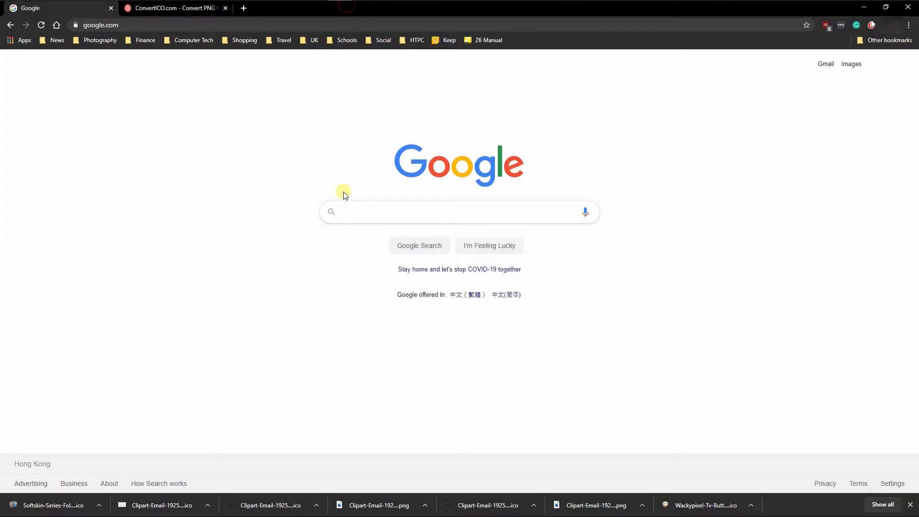
{"action": "type", "text": "icon"}
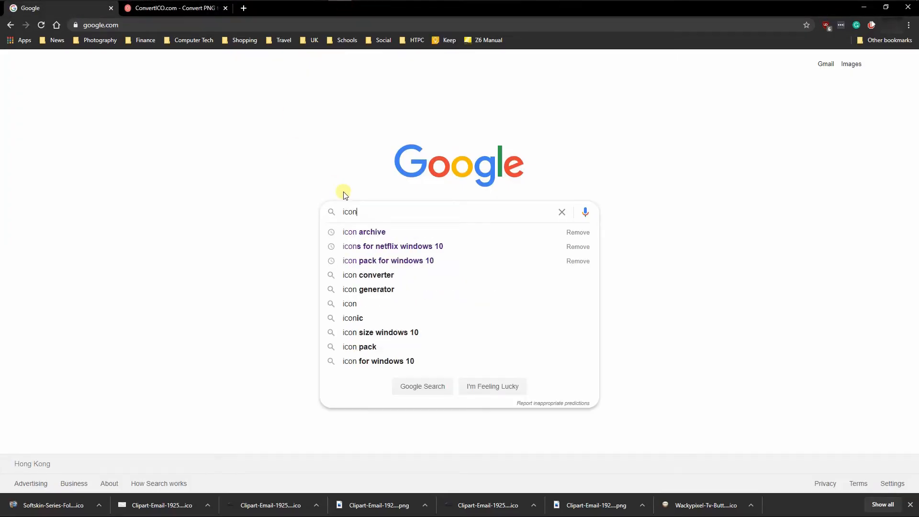
{"action": "left_click", "coordinate": [365, 231]}
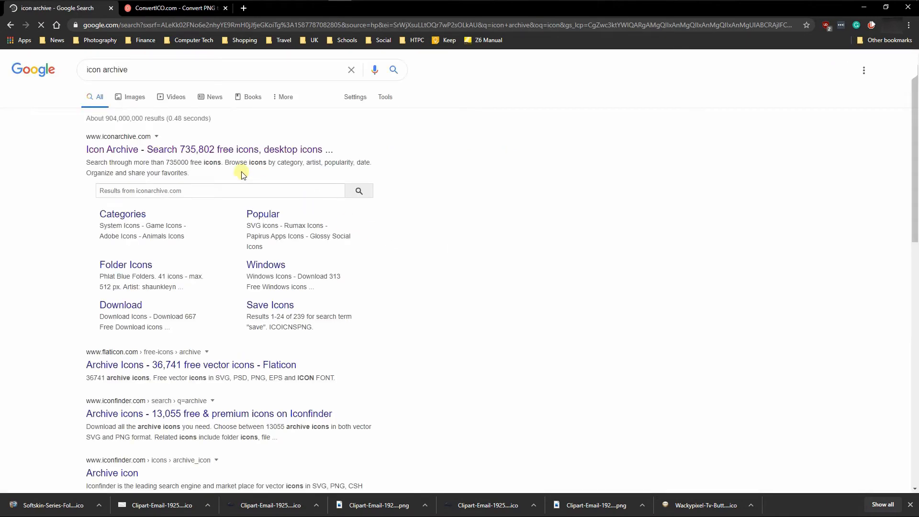
{"action": "left_click", "coordinate": [233, 150]}
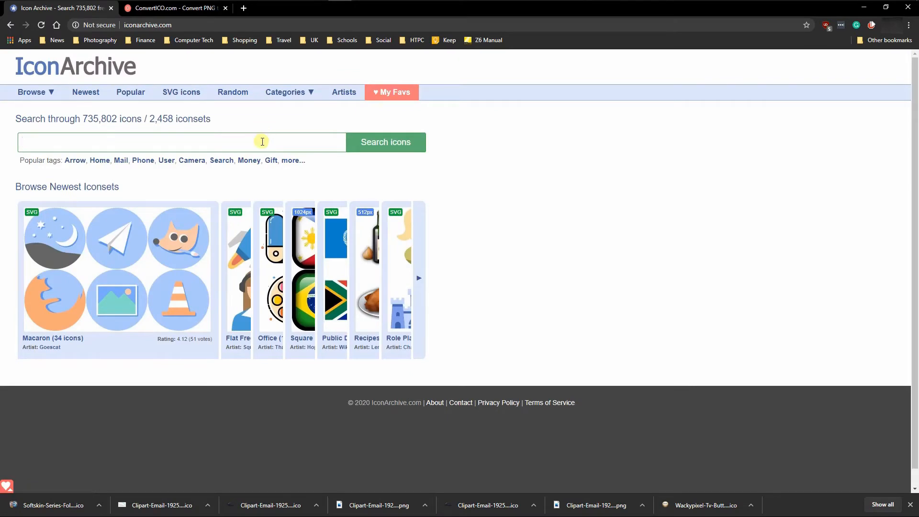
Search Icon Archive for "hbo" icons.
{"action": "left_click", "coordinate": [262, 141]}
{"action": "type", "text": "hbo"}
{"action": "key", "text": "Return"}
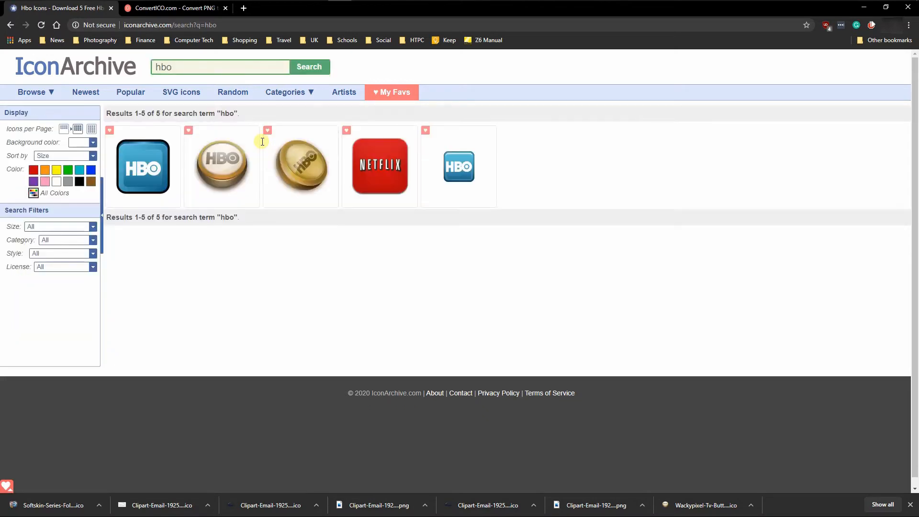
Download the tilted gold HBO button icon in ICO format to the Downloads folder as Wackypixel-Tv-Buttons-2-HBO-TV.
{"action": "mouse_move", "coordinate": [264, 185]}
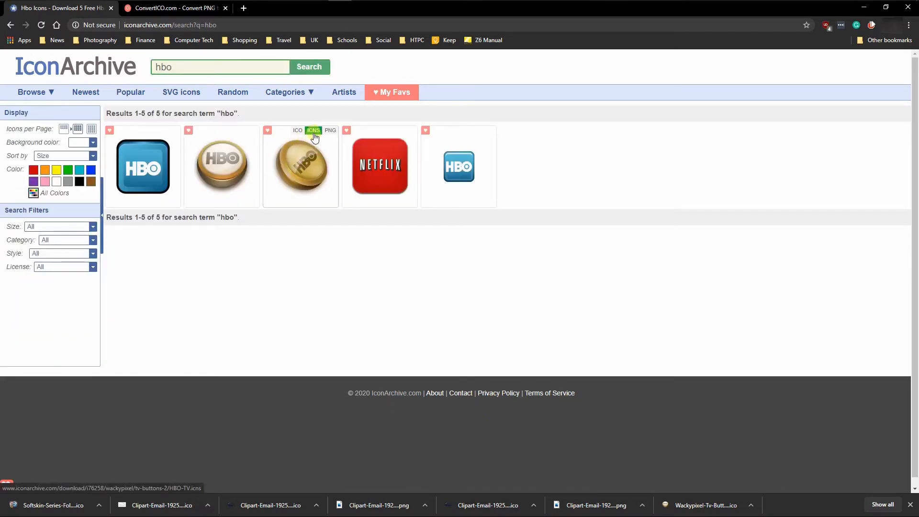
{"action": "mouse_move", "coordinate": [376, 139]}
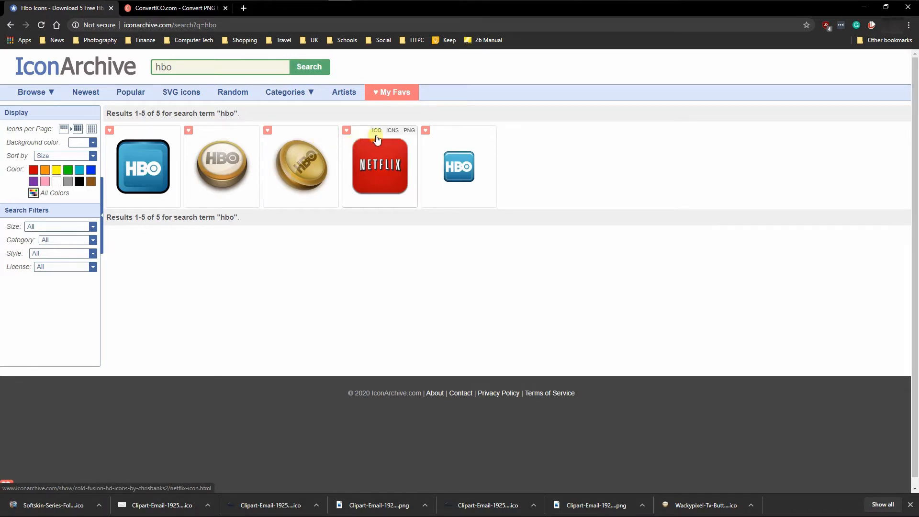
{"action": "mouse_move", "coordinate": [474, 140]}
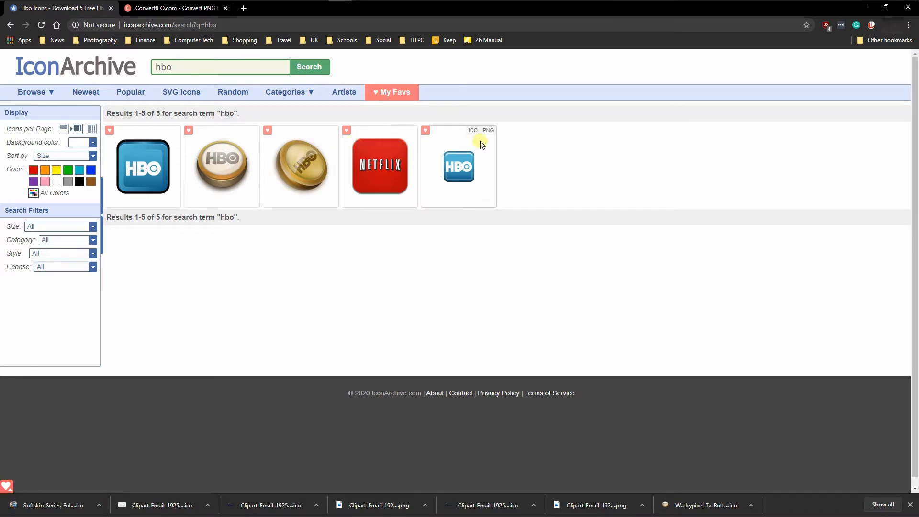
{"action": "mouse_move", "coordinate": [243, 150]}
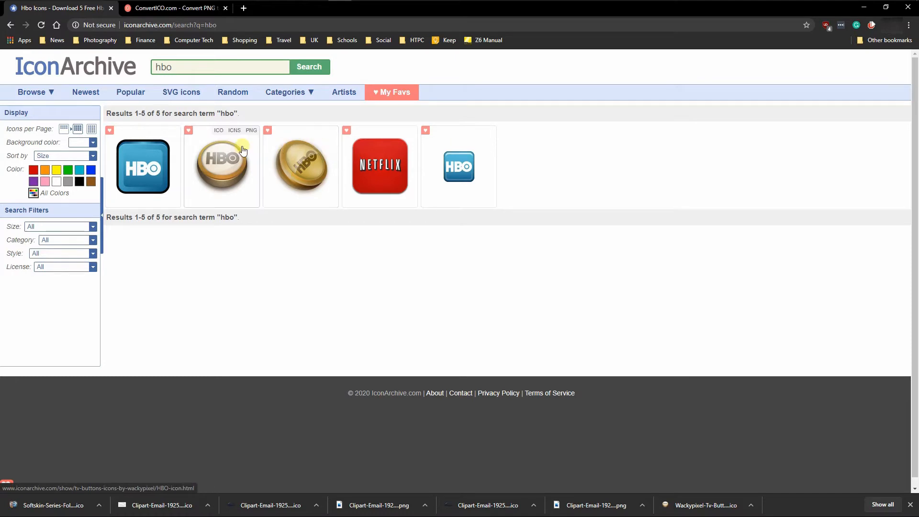
{"action": "mouse_move", "coordinate": [293, 168]}
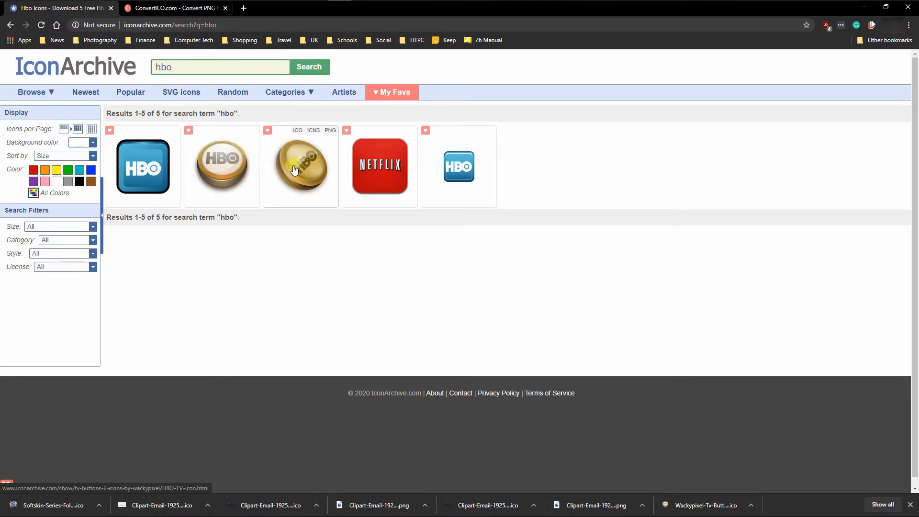
{"action": "left_click", "coordinate": [297, 131]}
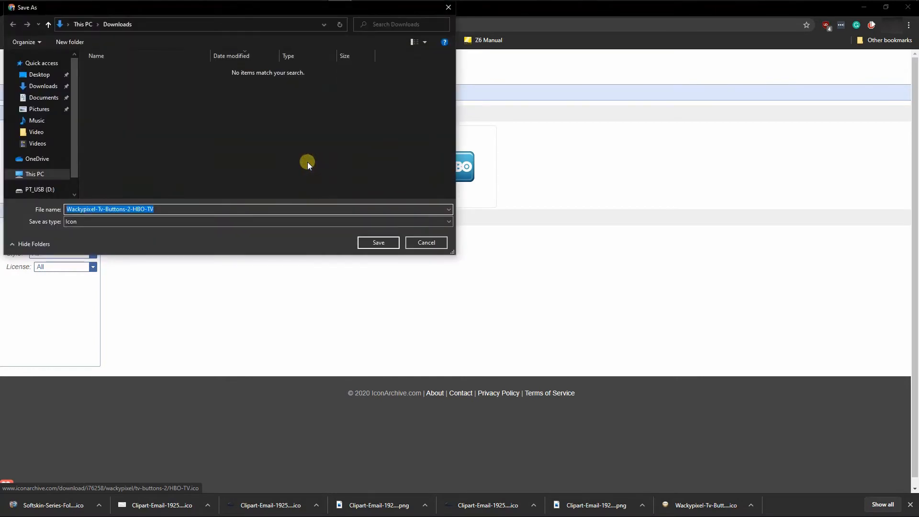
{"action": "left_click", "coordinate": [44, 87]}
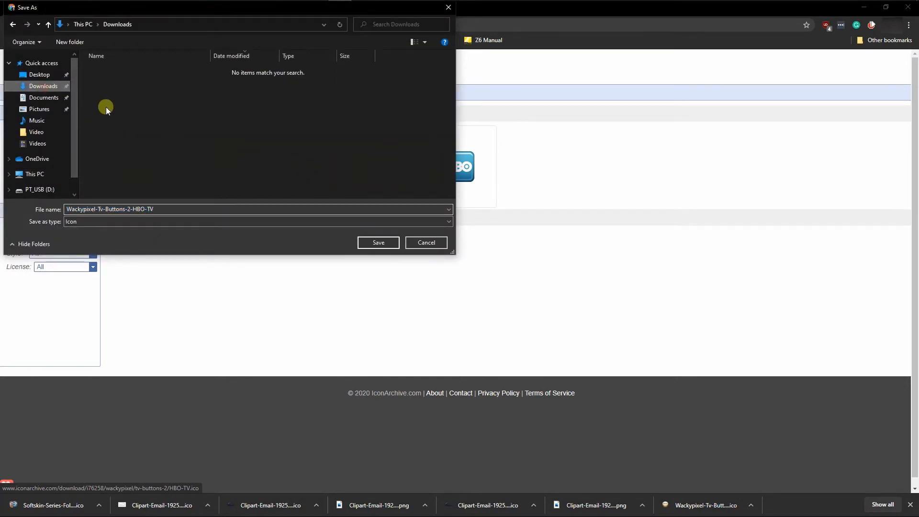
{"action": "left_click", "coordinate": [373, 243]}
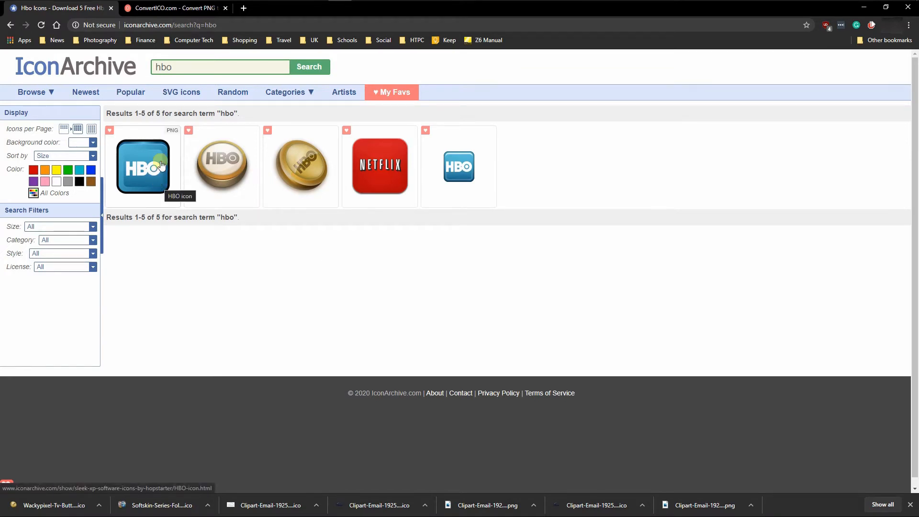
Open the PNG version of the large blue HBO icon and save the image to Downloads as HBO-icon.
{"action": "left_click", "coordinate": [171, 131]}
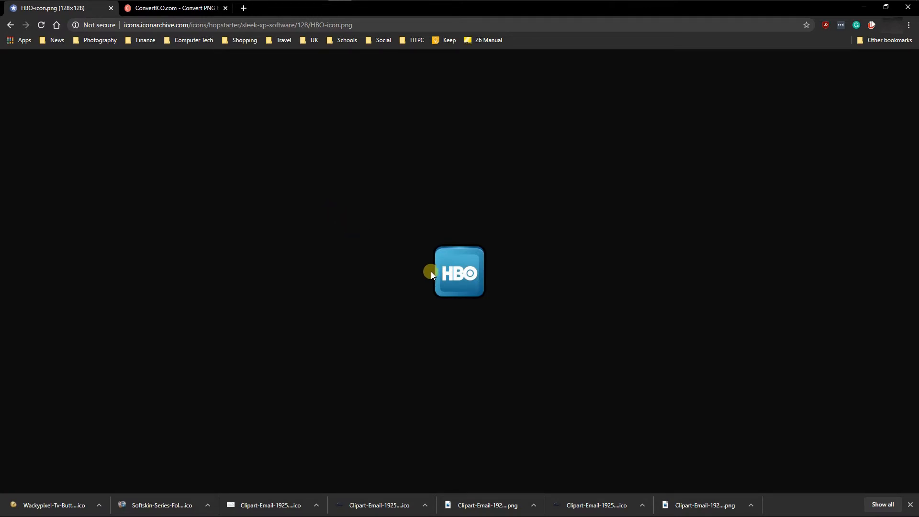
{"action": "right_click", "coordinate": [457, 274]}
{"action": "left_click", "coordinate": [480, 293]}
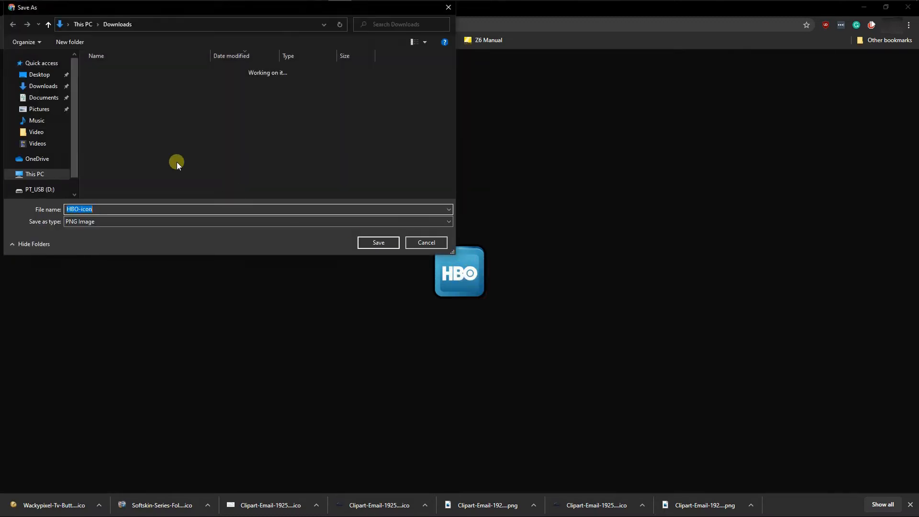
{"action": "left_click", "coordinate": [47, 87]}
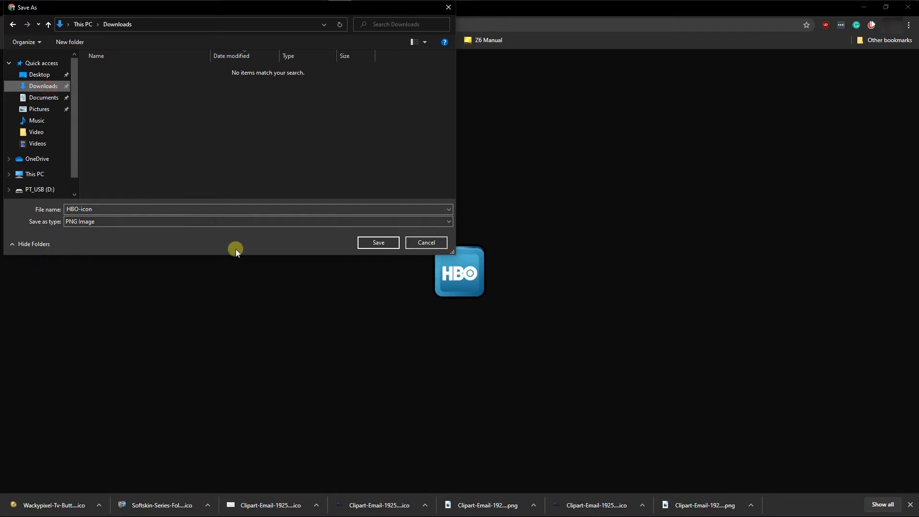
{"action": "left_click", "coordinate": [378, 242]}
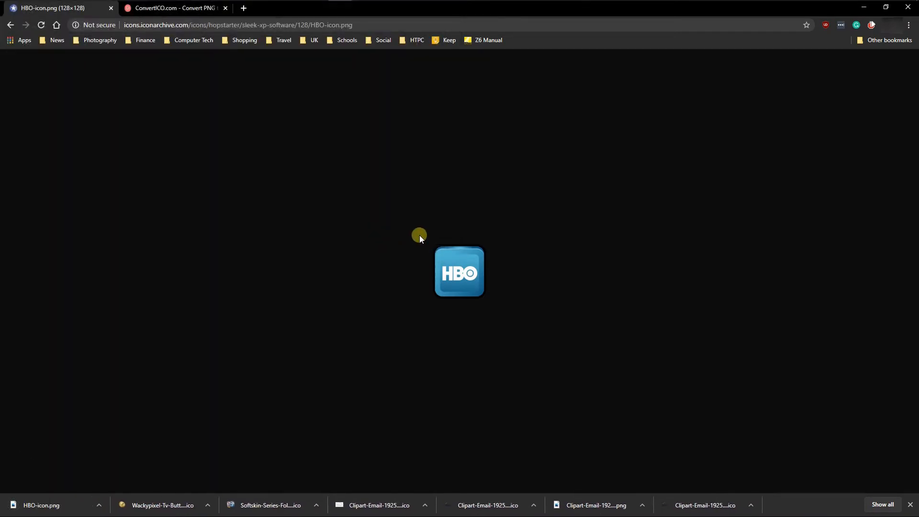
Convert the downloaded HBO-icon.png to ICO on ConvertICO and save the result to Downloads as HBO-icon.
{"action": "left_click", "coordinate": [178, 9]}
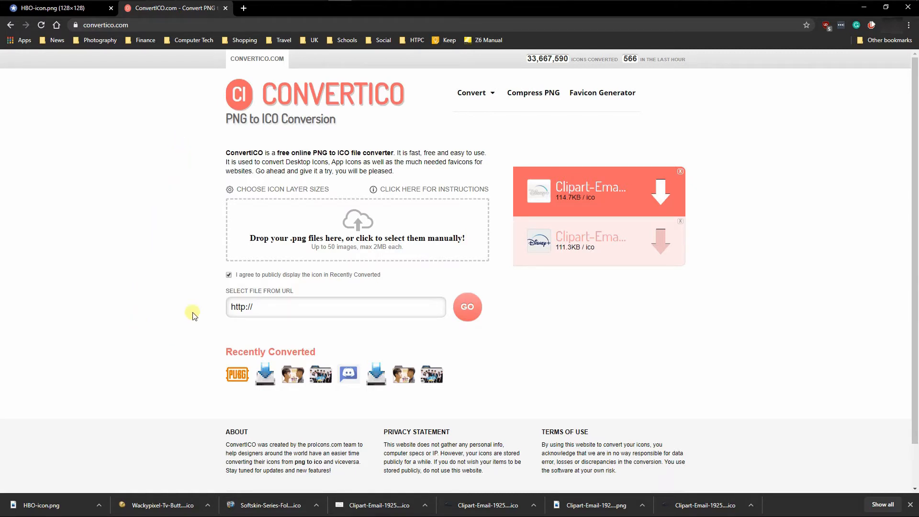
{"action": "left_click_drag", "start_coordinate": [53, 504], "coordinate": [357, 237]}
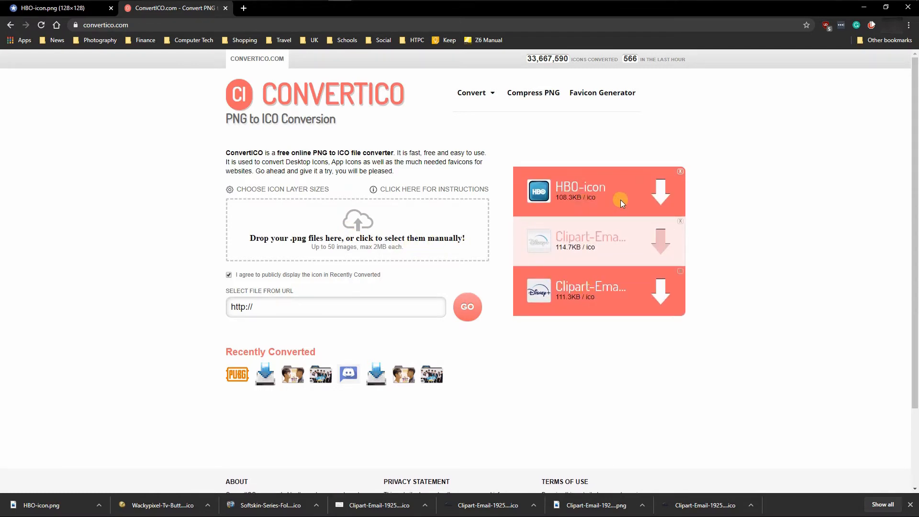
{"action": "left_click", "coordinate": [661, 192]}
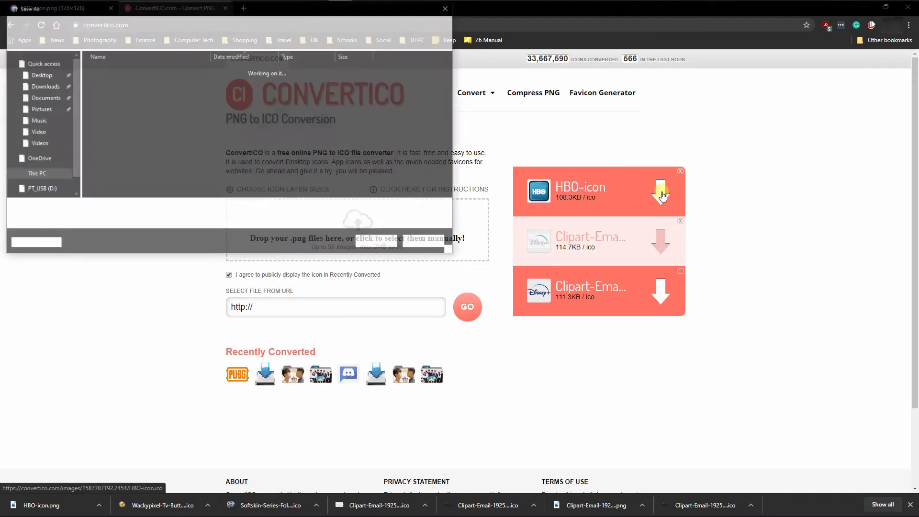
{"action": "left_click", "coordinate": [67, 87]}
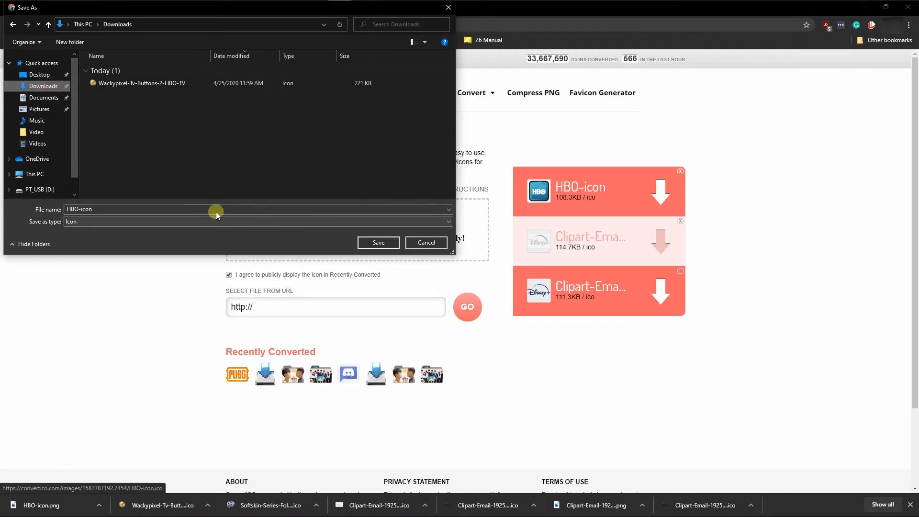
{"action": "left_click", "coordinate": [378, 242]}
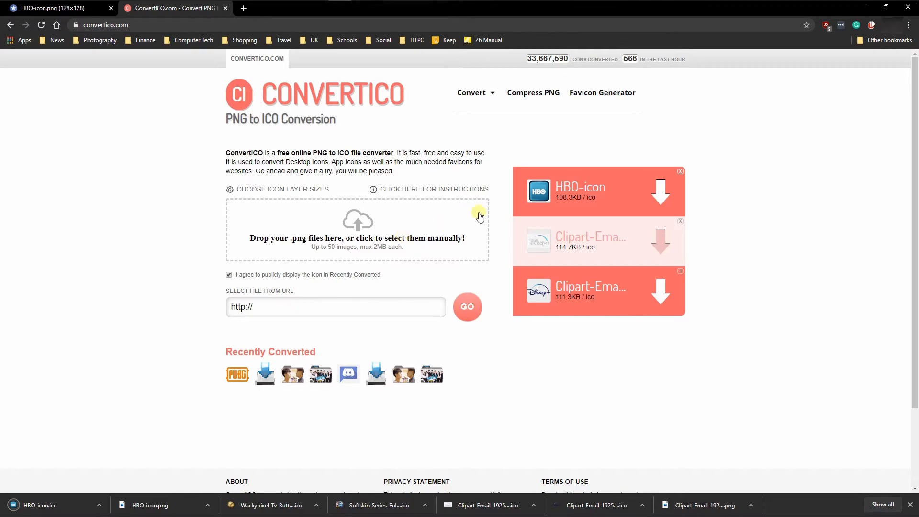
Minimize Chrome and change the HBO desktop shortcut's icon to Wackypixel-Tv-Buttons-2-HBO-TV from the Downloads folder.
{"action": "left_click", "coordinate": [860, 9]}
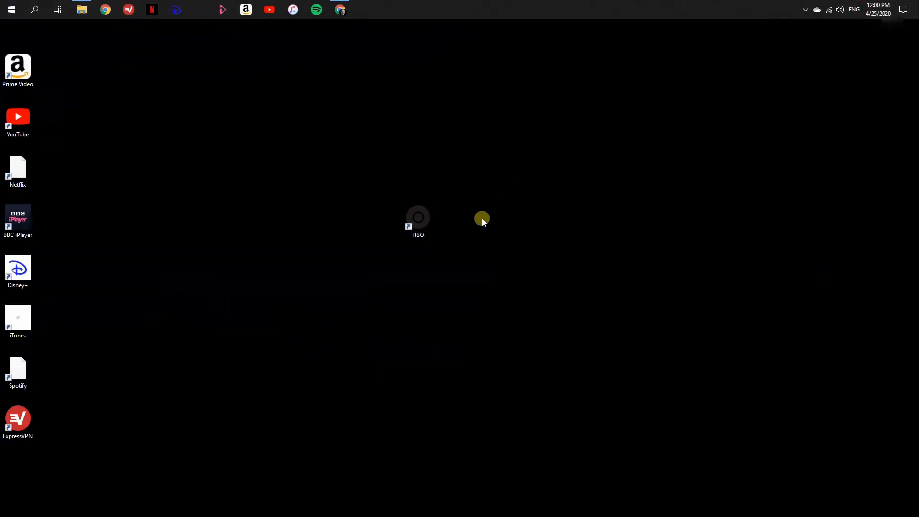
{"action": "right_click", "coordinate": [415, 220]}
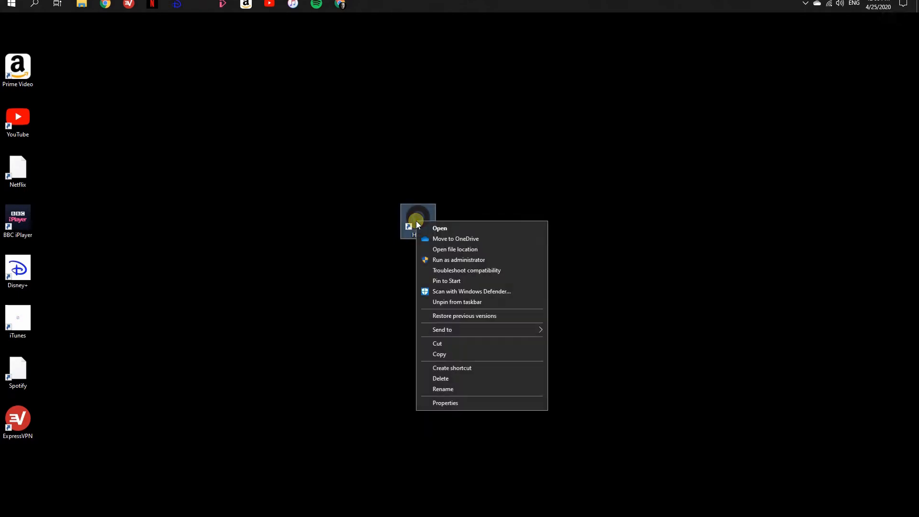
{"action": "left_click", "coordinate": [439, 401]}
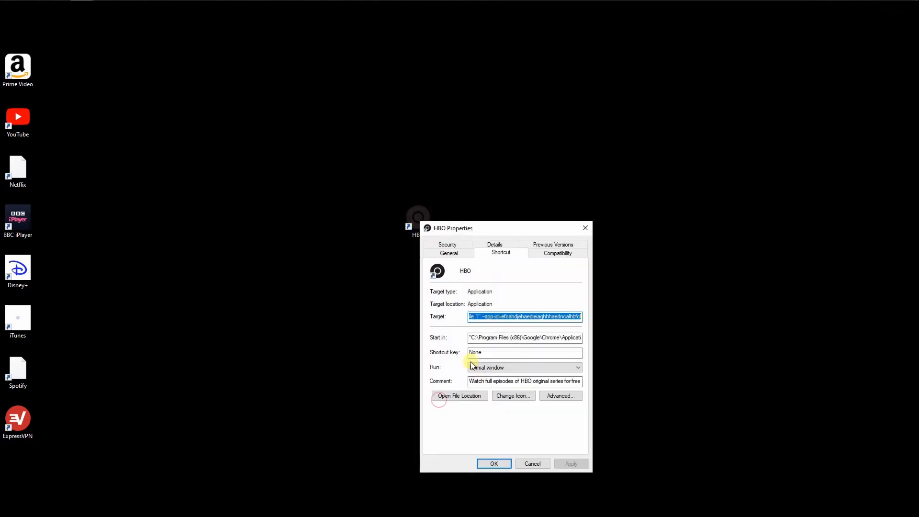
{"action": "left_click", "coordinate": [504, 397]}
{"action": "left_click", "coordinate": [567, 300]}
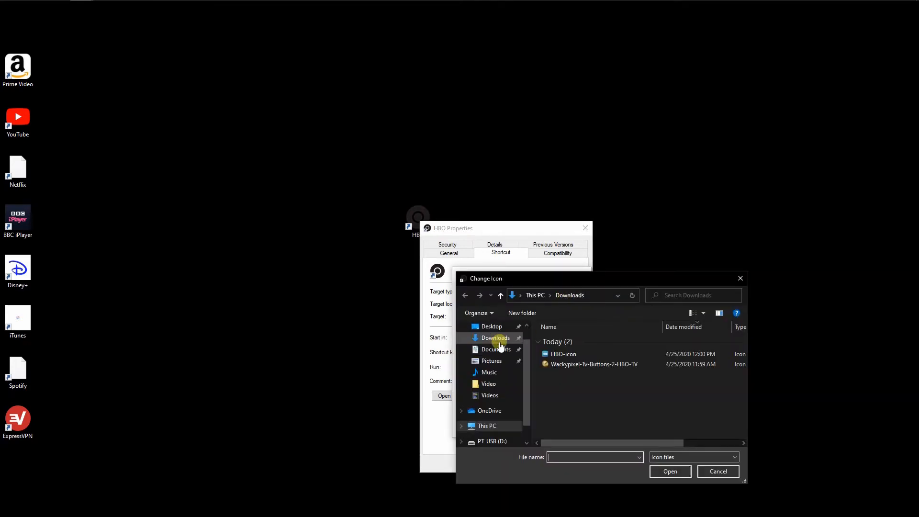
{"action": "left_click", "coordinate": [553, 363]}
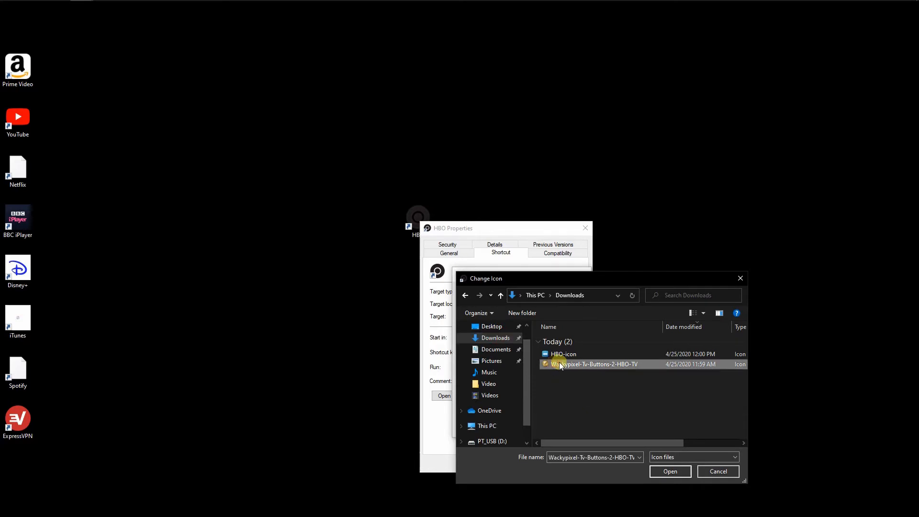
{"action": "left_click", "coordinate": [661, 471]}
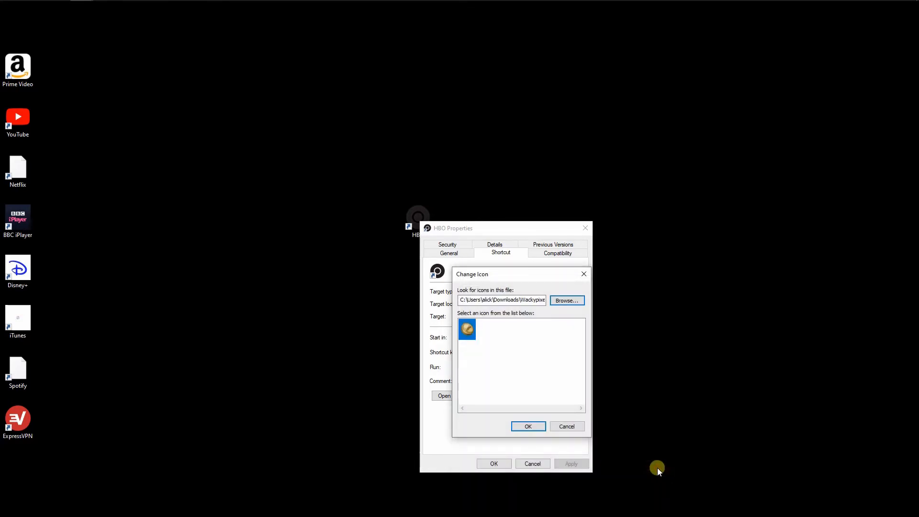
{"action": "left_click", "coordinate": [516, 426]}
{"action": "left_click", "coordinate": [501, 462]}
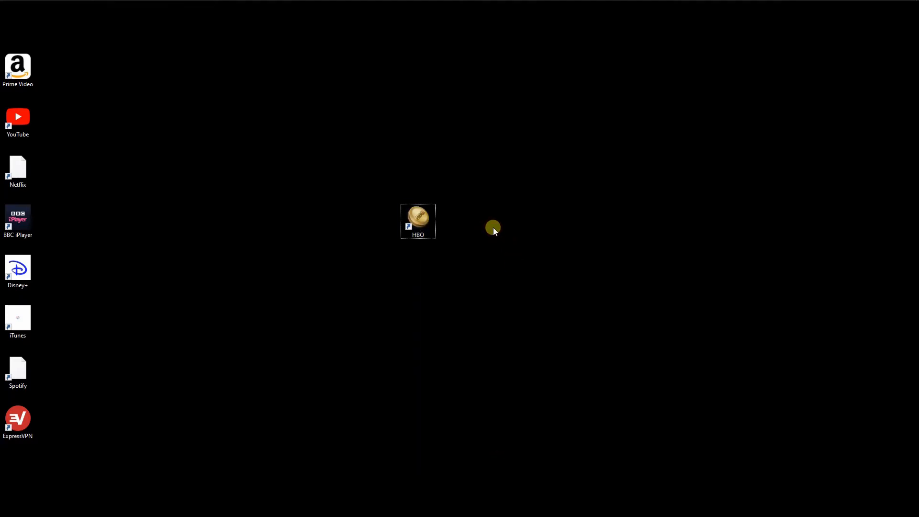
Change the HBO desktop shortcut's icon to the blue HBO-icon file from the Downloads folder.
{"action": "right_click", "coordinate": [419, 226]}
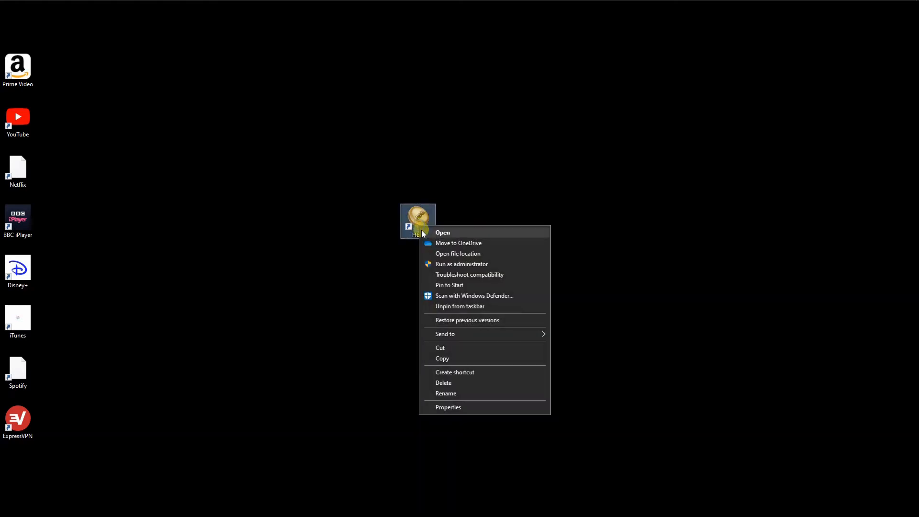
{"action": "left_click", "coordinate": [444, 405]}
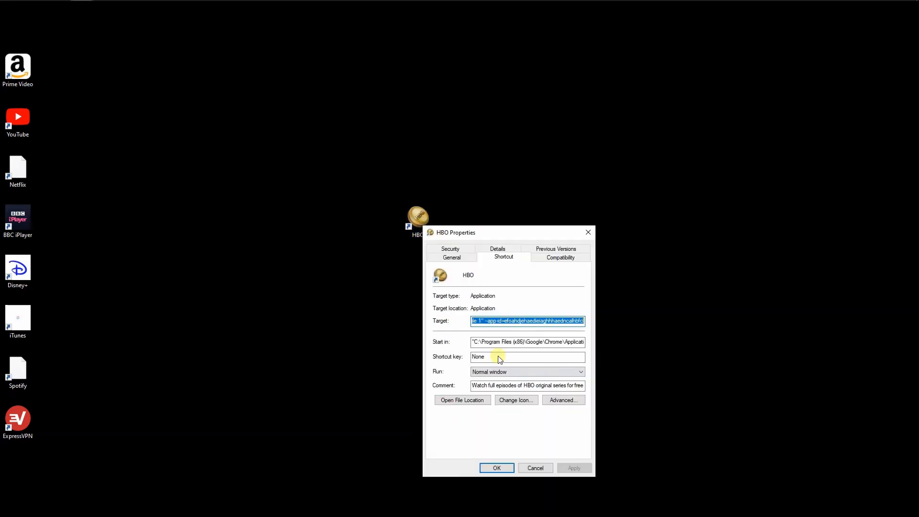
{"action": "left_click", "coordinate": [505, 400]}
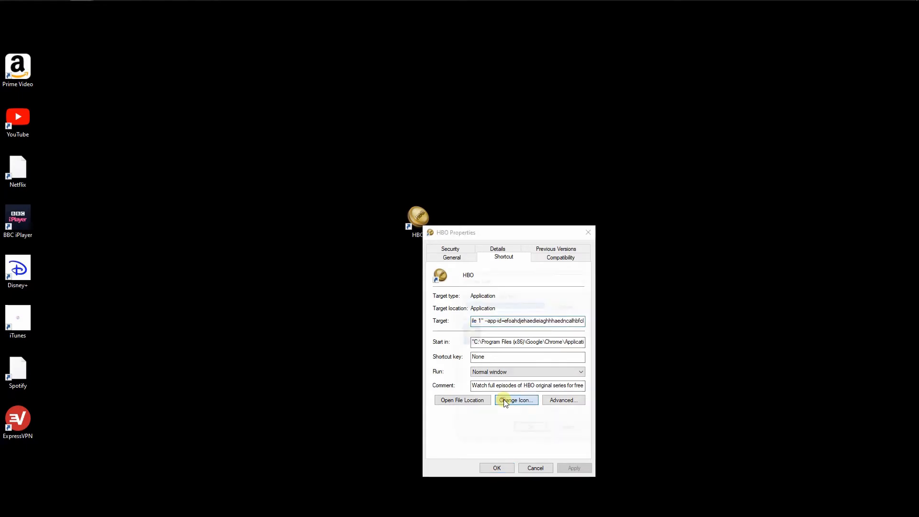
{"action": "left_click", "coordinate": [557, 305]}
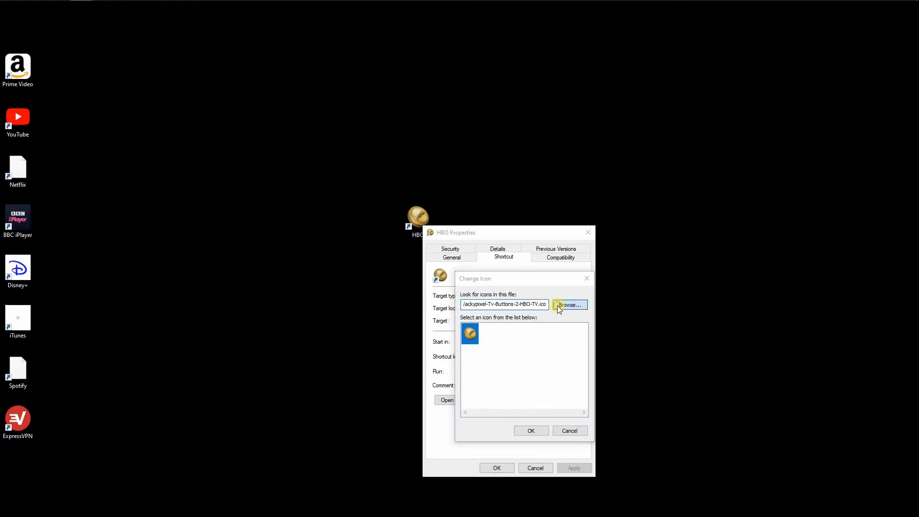
{"action": "left_click", "coordinate": [559, 353]}
{"action": "left_click", "coordinate": [673, 471]}
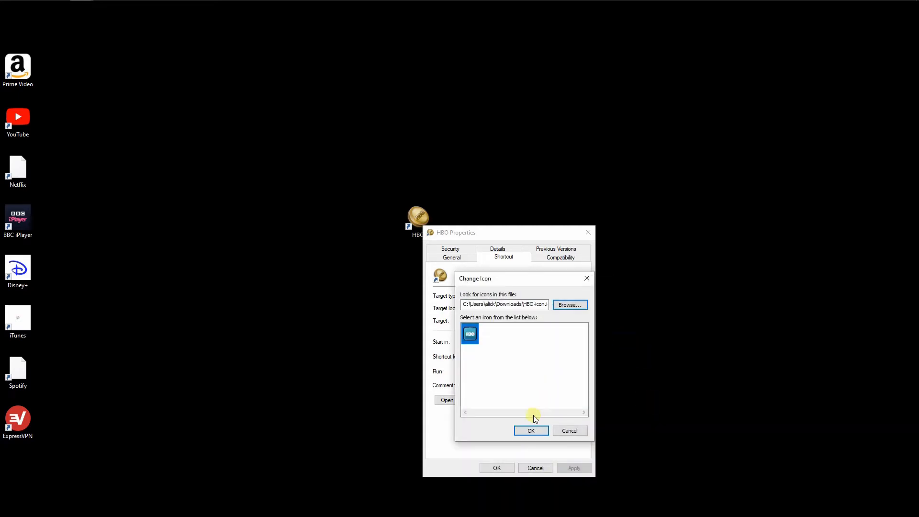
{"action": "left_click", "coordinate": [530, 429]}
{"action": "left_click", "coordinate": [498, 466]}
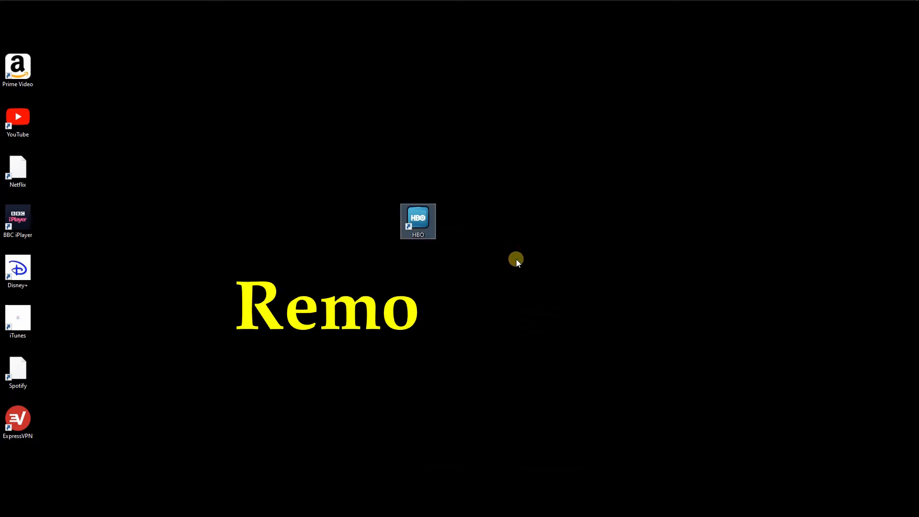
Try to remove the HBO desktop shortcut's name by leaving it empty.
{"action": "left_click", "coordinate": [423, 235]}
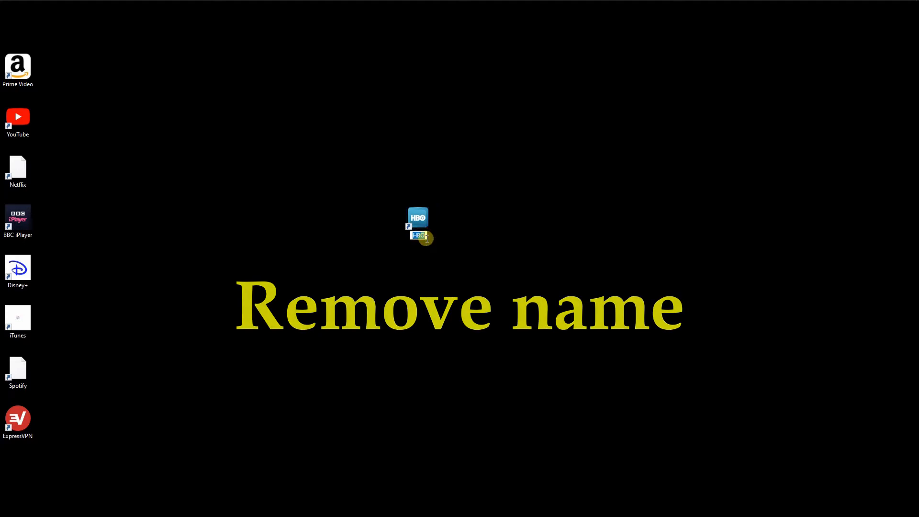
{"action": "key", "text": "BackSpace"}
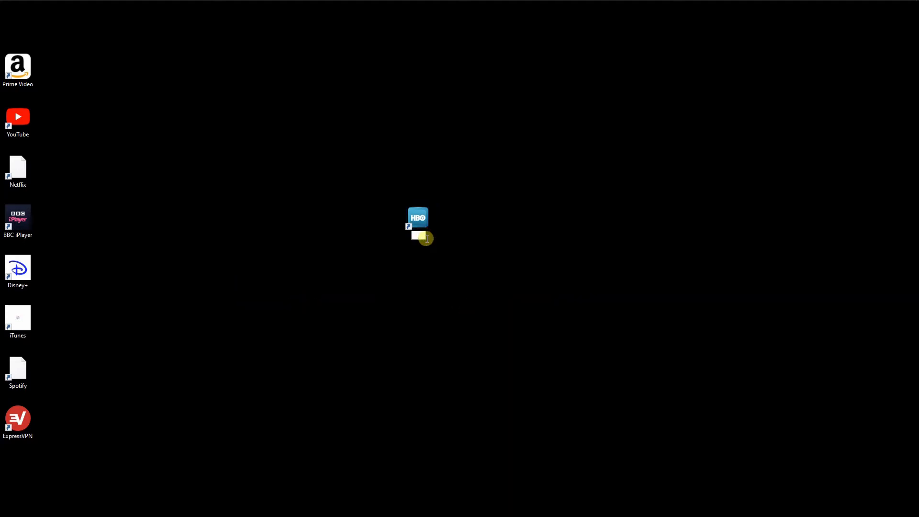
{"action": "key", "text": "Return"}
{"action": "left_click", "coordinate": [469, 265]}
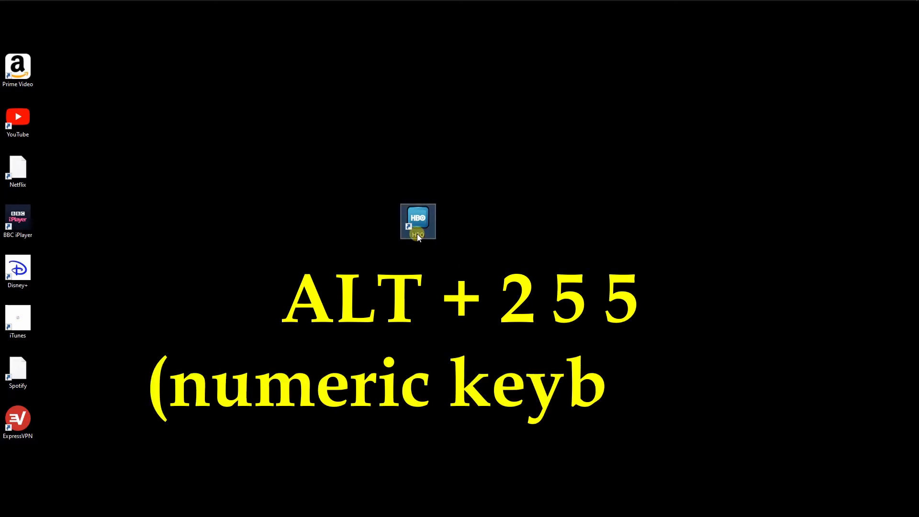
Replace the HBO desktop shortcut's name with the invisible blank character, code 255.
{"action": "left_click", "coordinate": [417, 234]}
{"action": "left_click", "coordinate": [423, 237]}
{"action": "left_click", "coordinate": [423, 236]}
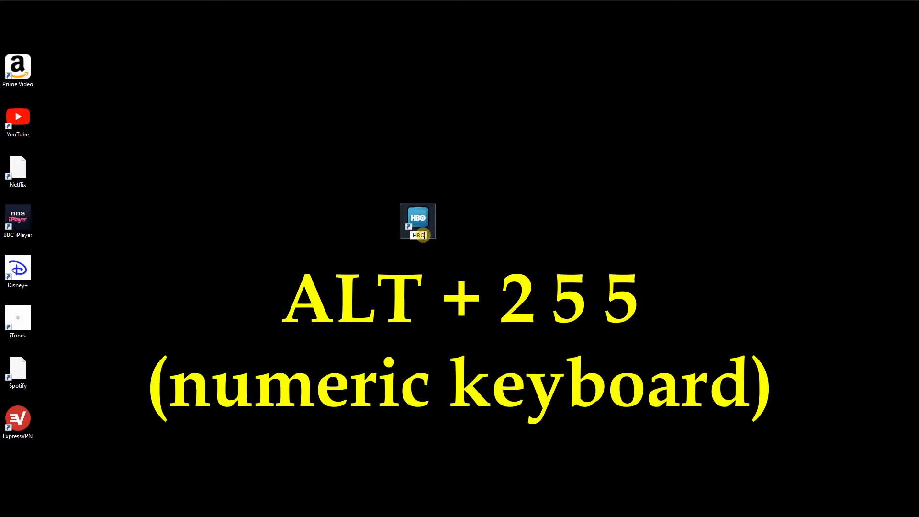
{"action": "key", "text": "BackSpace"}
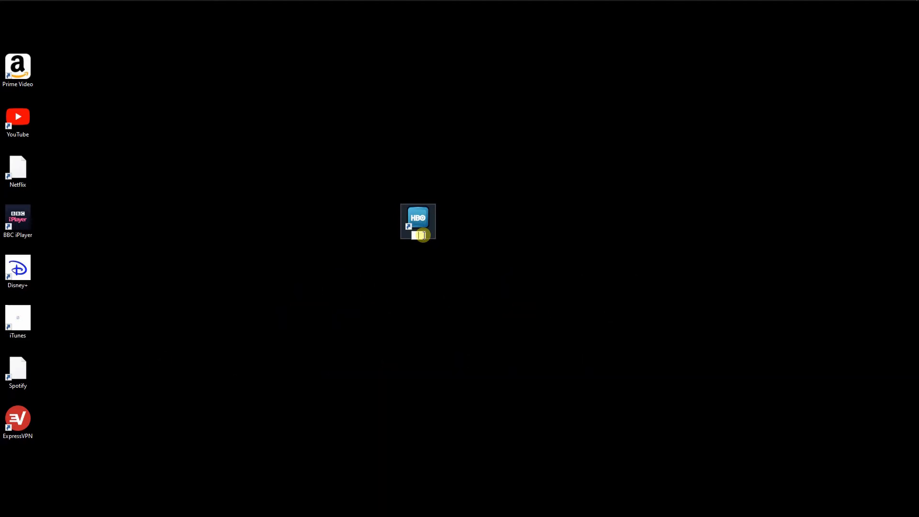
{"action": "key", "text": "Return"}
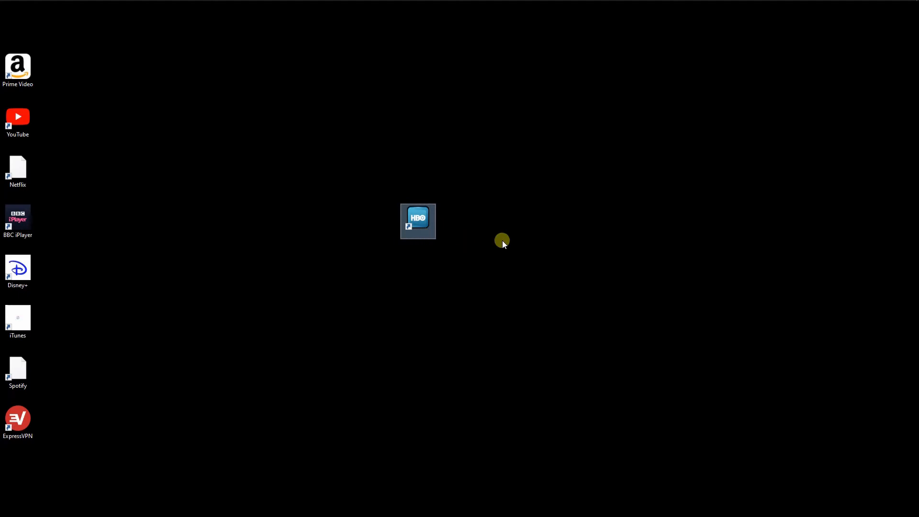
{"action": "left_click", "coordinate": [502, 240]}
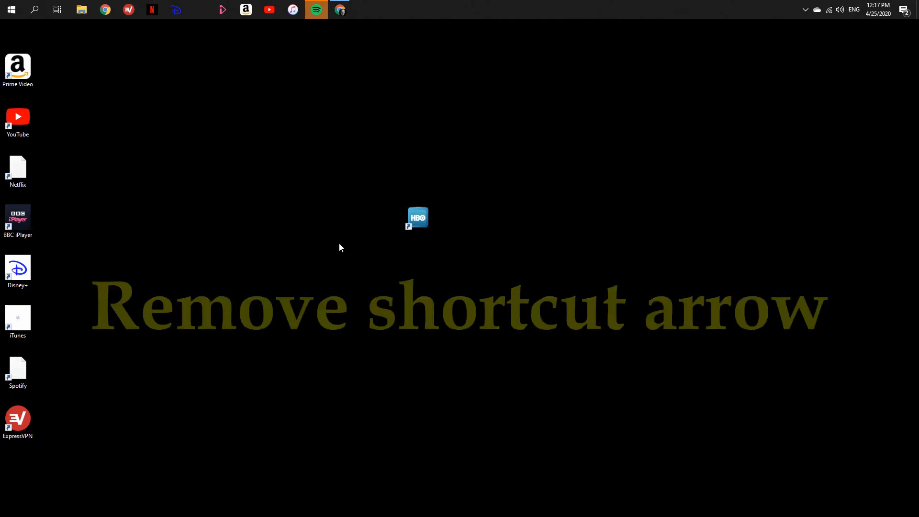
Switch to Chrome and search Google for "ultimate windows tweaker".
{"action": "left_click", "coordinate": [339, 9]}
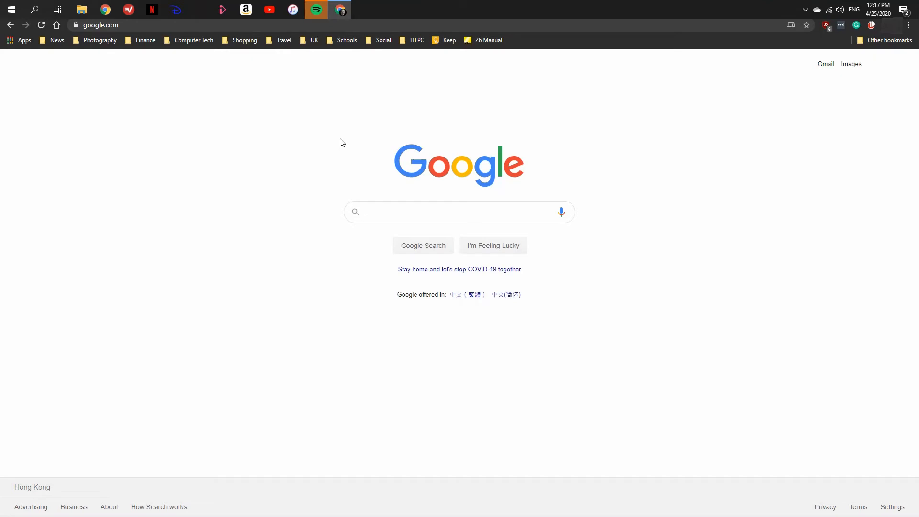
{"action": "left_click", "coordinate": [371, 209]}
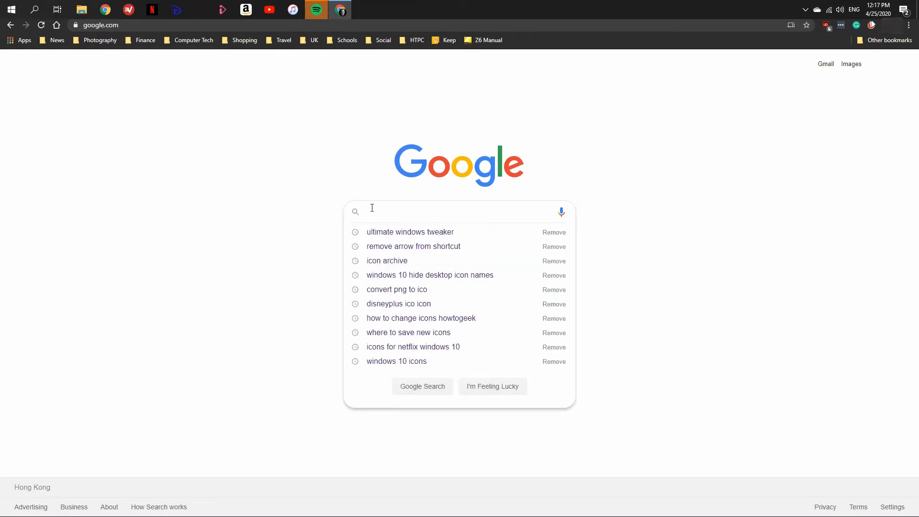
{"action": "type", "text": "ultimate wind"}
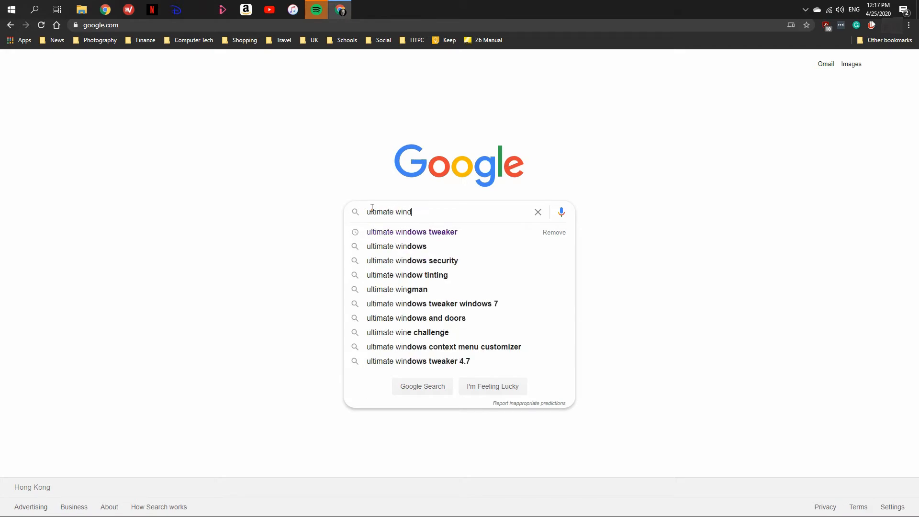
{"action": "type", "text": "ows twea"}
{"action": "type", "text": "ker"}
{"action": "key", "text": "Return"}
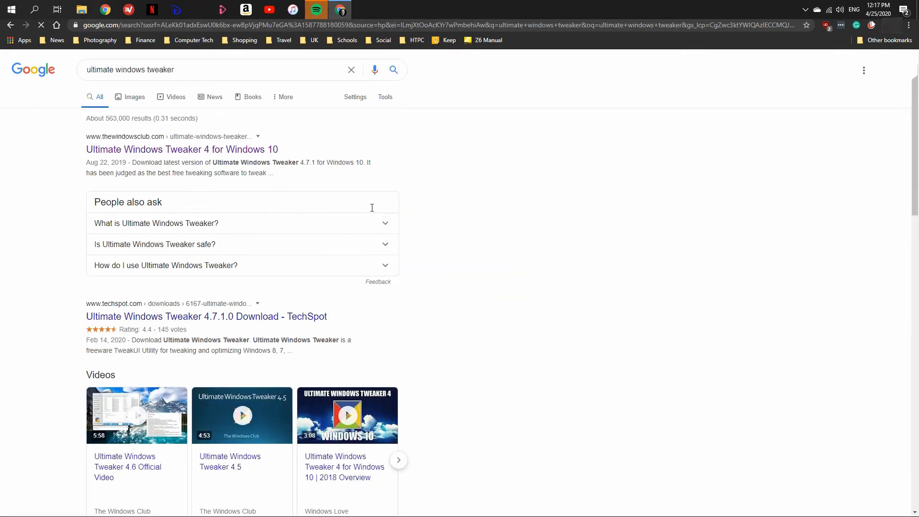
Open The Windows Club's Ultimate Windows Tweaker 4 for Windows 10 page and download the program from it.
{"action": "left_click", "coordinate": [245, 152]}
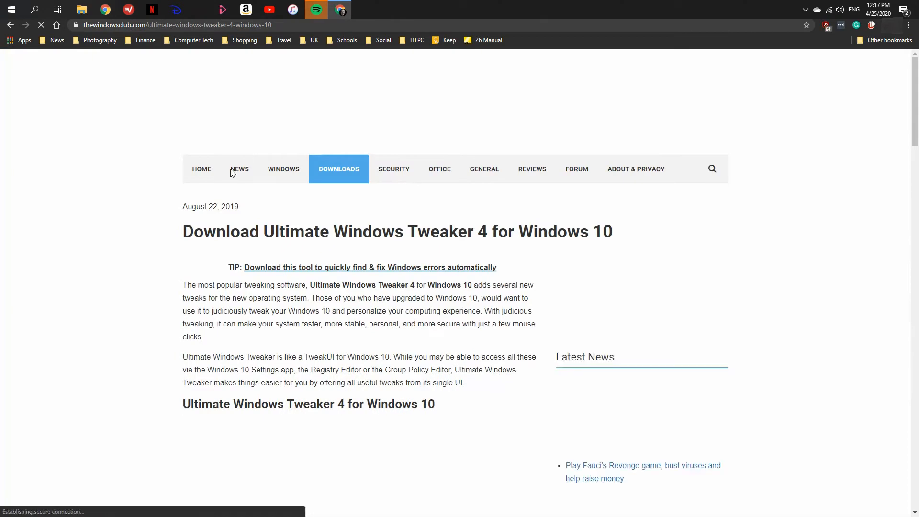
{"action": "scroll", "coordinate": [201, 242], "scroll_direction": "down", "scroll_amount": 6}
{"action": "scroll", "coordinate": [209, 238], "scroll_direction": "down", "scroll_amount": 7}
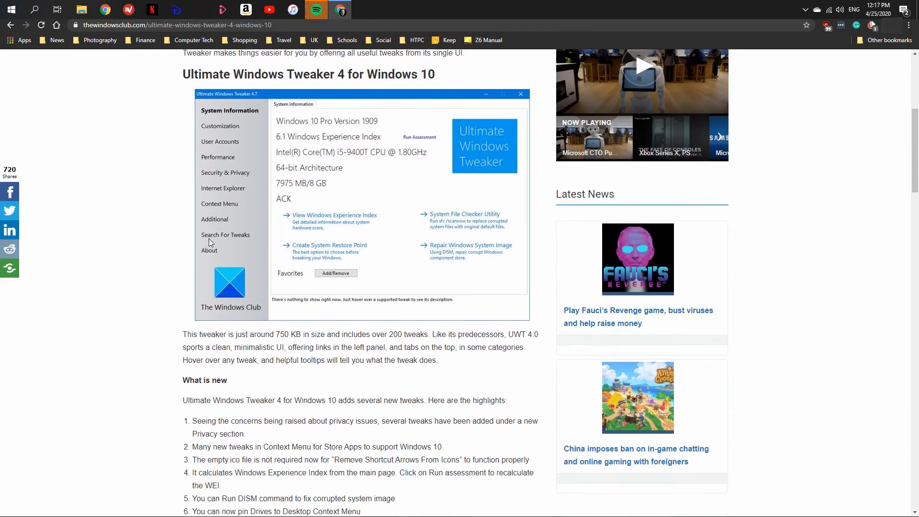
{"action": "scroll", "coordinate": [209, 239], "scroll_direction": "down", "scroll_amount": 10}
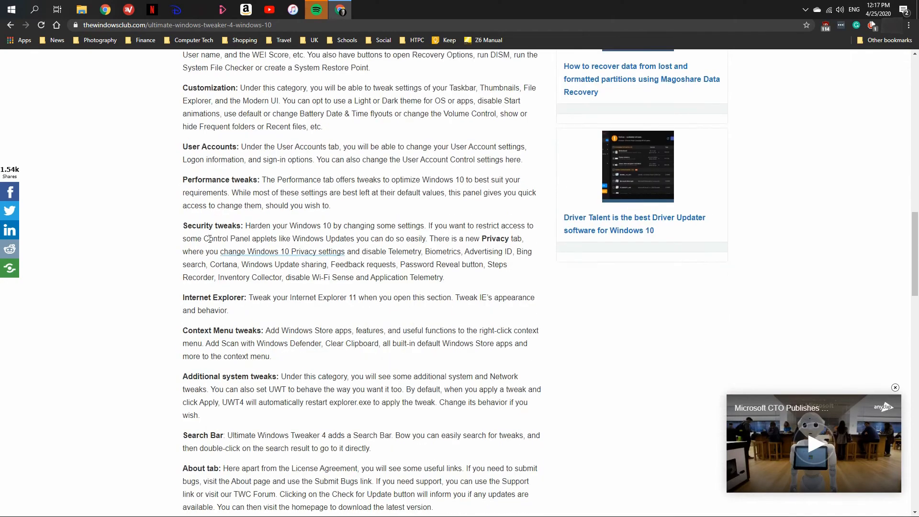
{"action": "scroll", "coordinate": [209, 239], "scroll_direction": "down", "scroll_amount": 11}
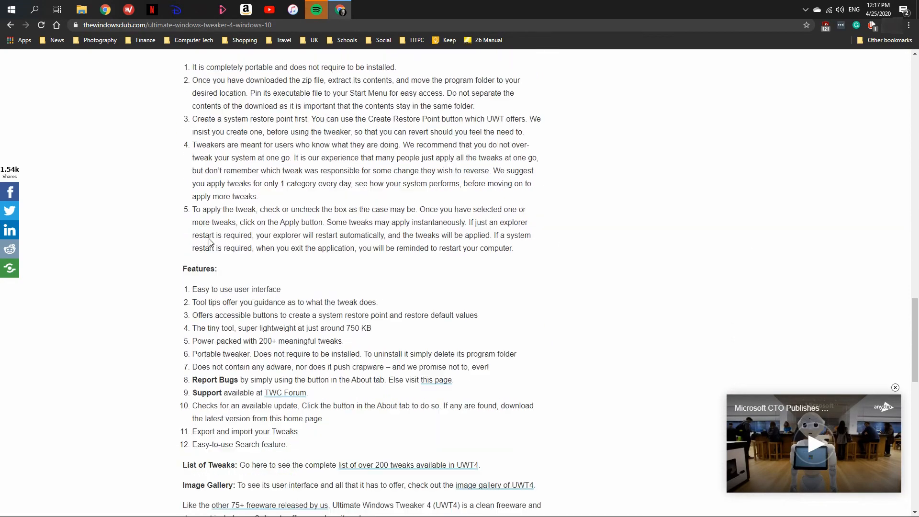
{"action": "scroll", "coordinate": [209, 241], "scroll_direction": "down", "scroll_amount": 1}
{"action": "left_click", "coordinate": [367, 345]}
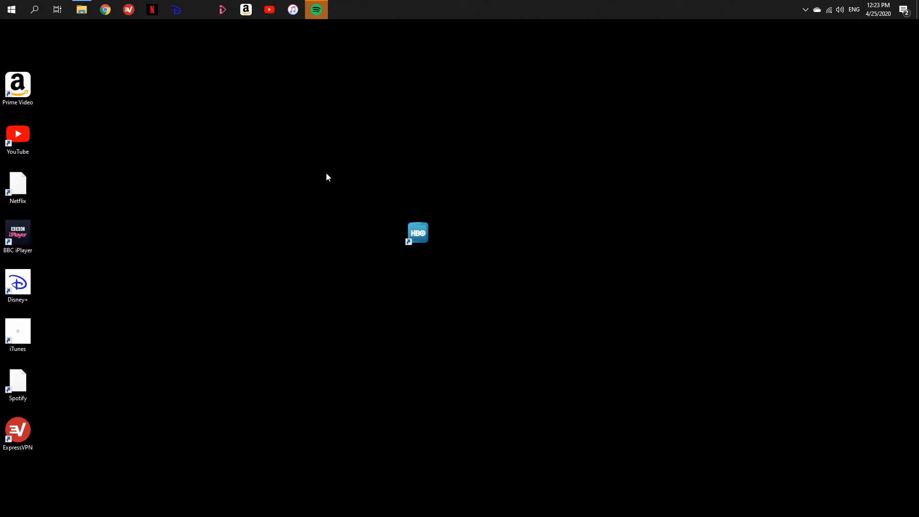
Switch to File Explorer and extract all files of the UWT4 archive to a UWT4 folder in Downloads.
{"action": "left_click", "coordinate": [81, 9]}
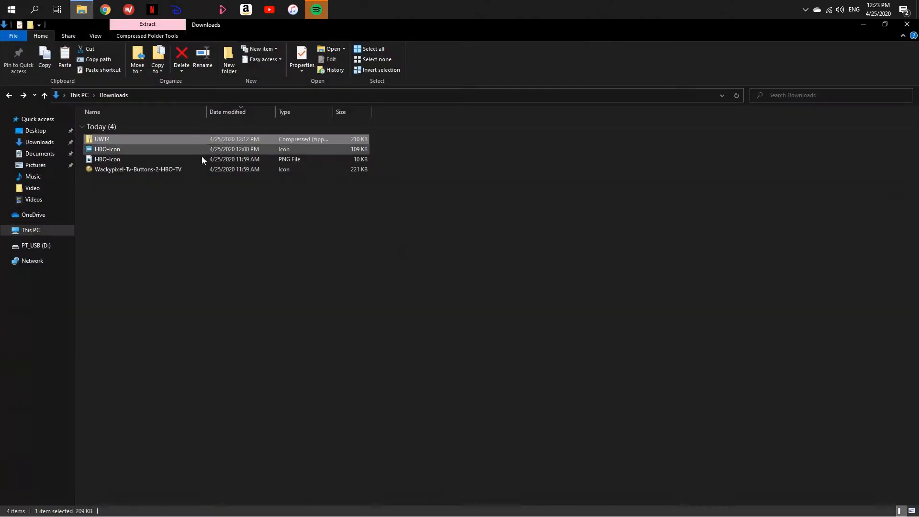
{"action": "key", "text": "F2"}
{"action": "double_click", "coordinate": [143, 140]}
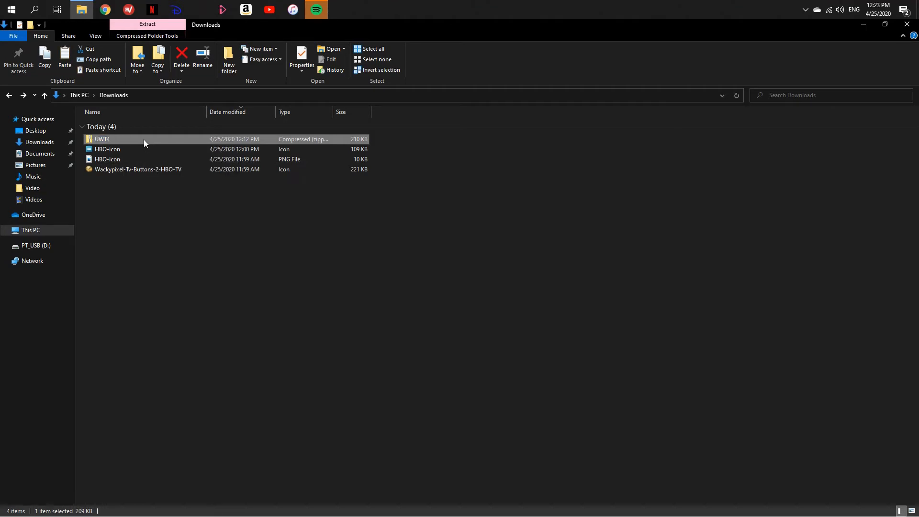
{"action": "double_click", "coordinate": [160, 126]}
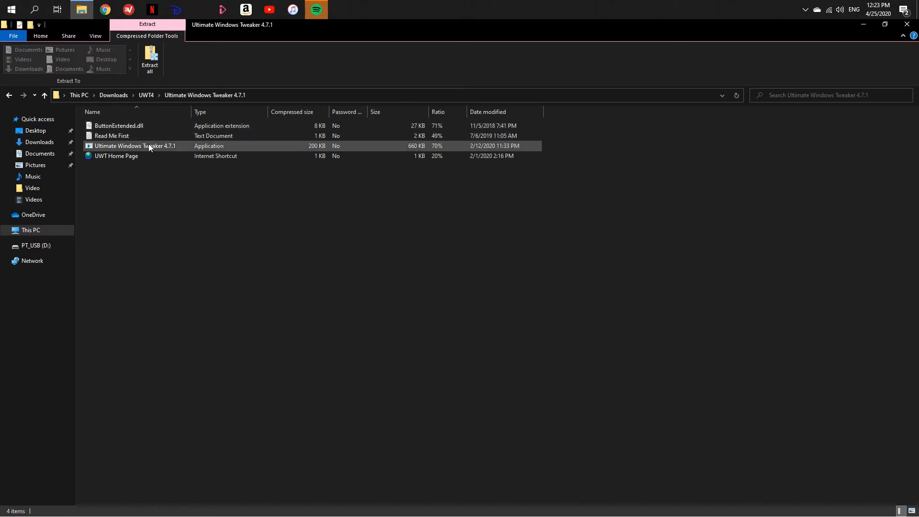
{"action": "double_click", "coordinate": [148, 144]}
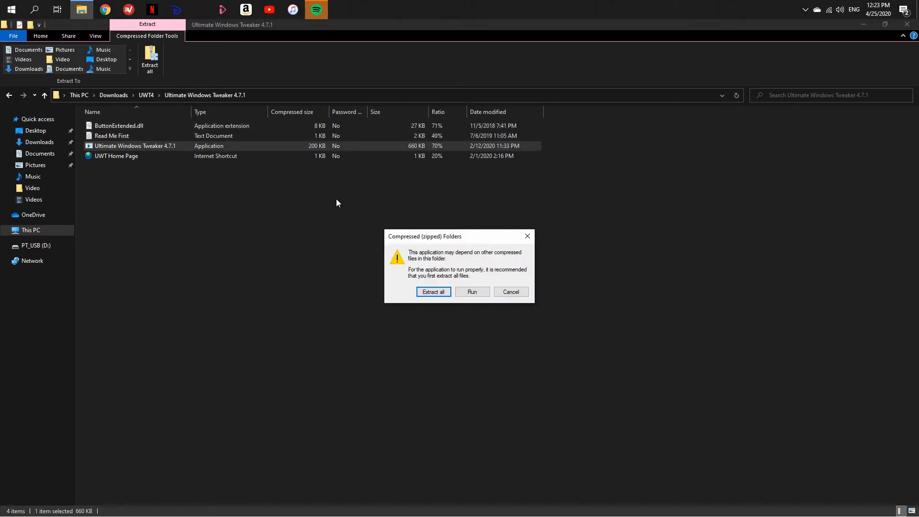
{"action": "left_click", "coordinate": [434, 292]}
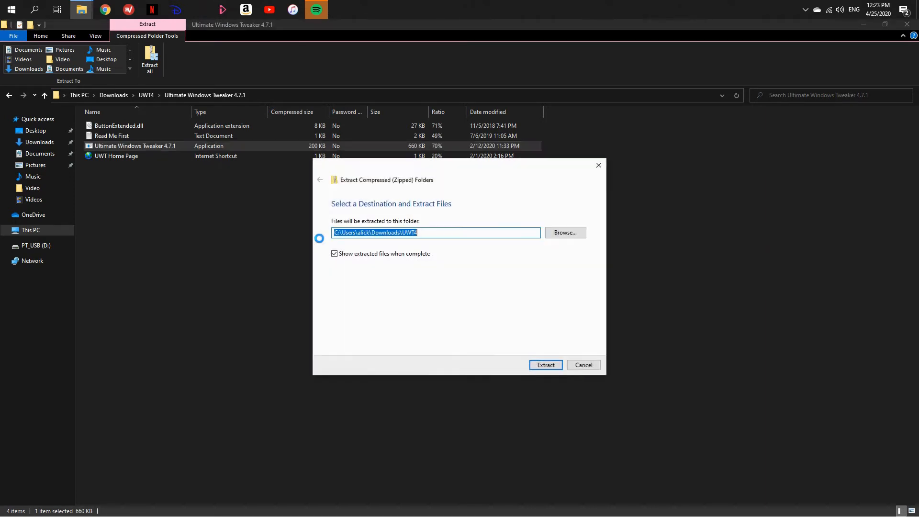
{"action": "left_click", "coordinate": [545, 364]}
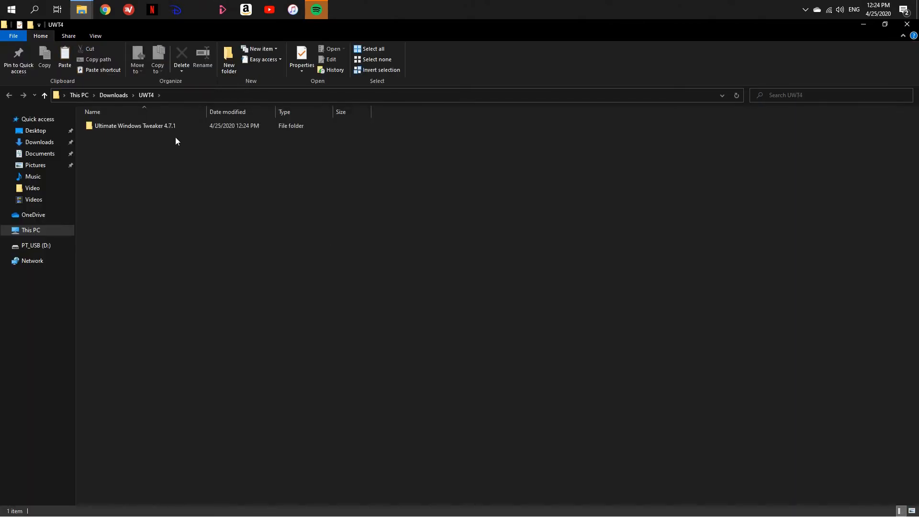
Launch the Ultimate Windows Tweaker 4.7.1 application from the extracted folder and allow it to run.
{"action": "double_click", "coordinate": [169, 126]}
{"action": "double_click", "coordinate": [158, 146]}
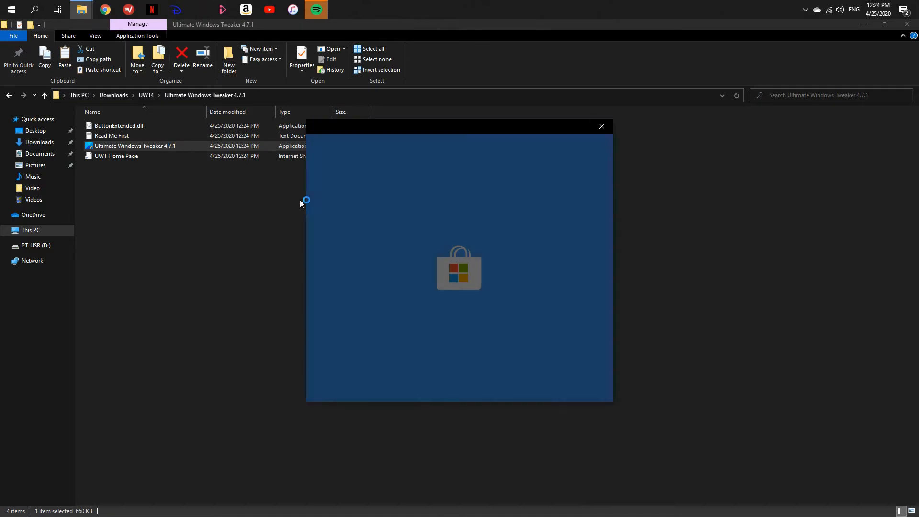
{"action": "left_click", "coordinate": [497, 301]}
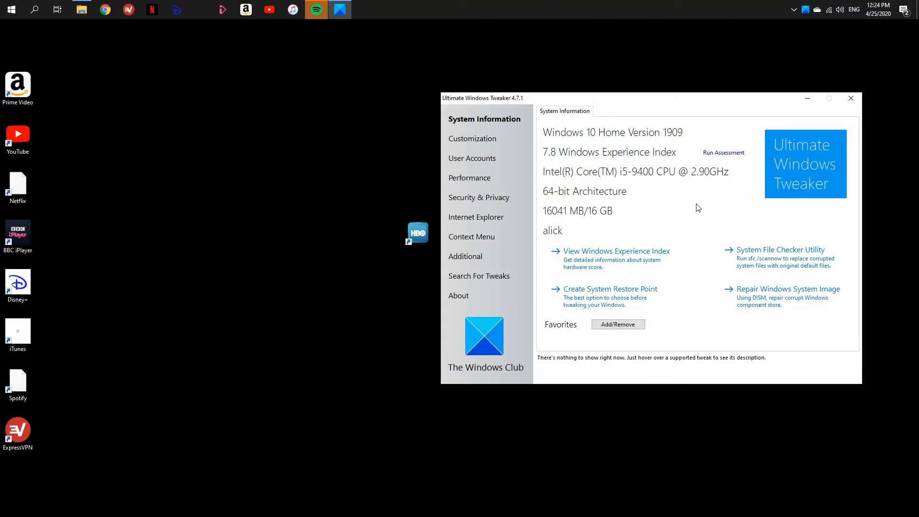
Look through the Customization tweaks for Windows 10, the Taskbar, File Explorer, Universal UI and This PC.
{"action": "left_click", "coordinate": [479, 139]}
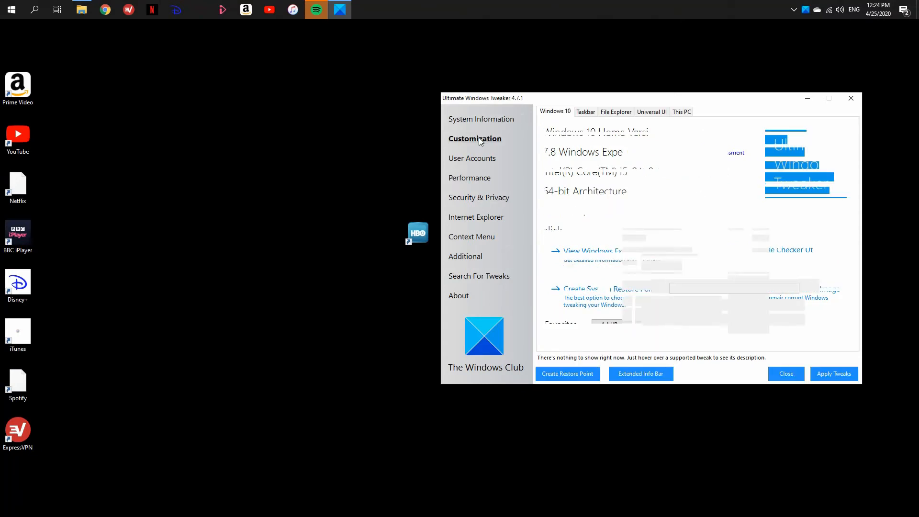
{"action": "left_click", "coordinate": [585, 112]}
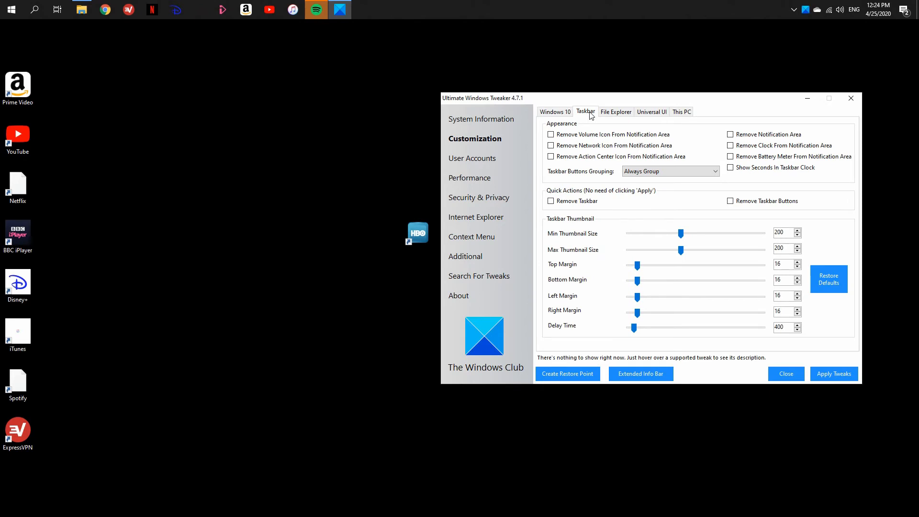
{"action": "left_click", "coordinate": [625, 115]}
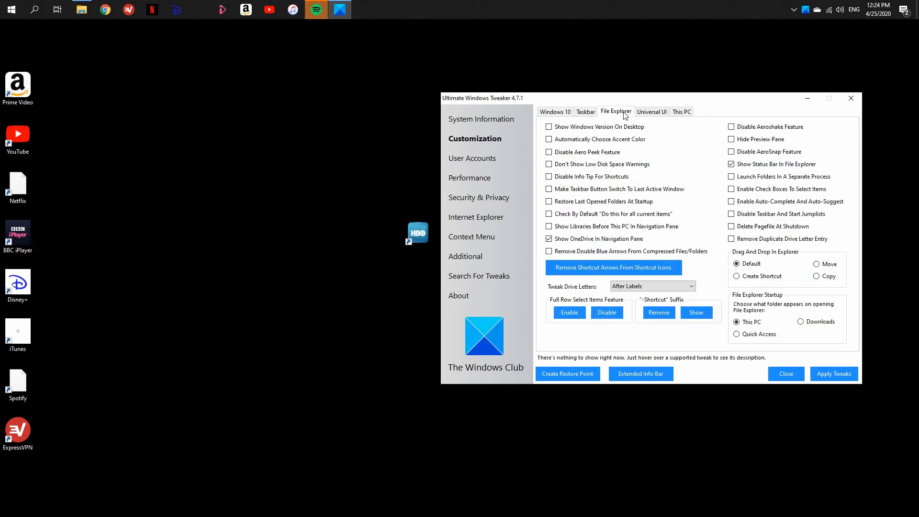
{"action": "left_click", "coordinate": [658, 116]}
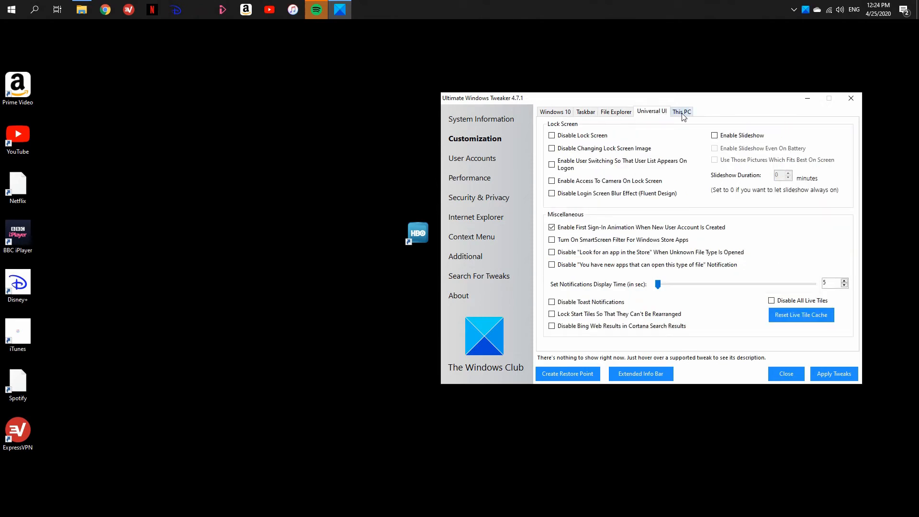
{"action": "left_click", "coordinate": [683, 117]}
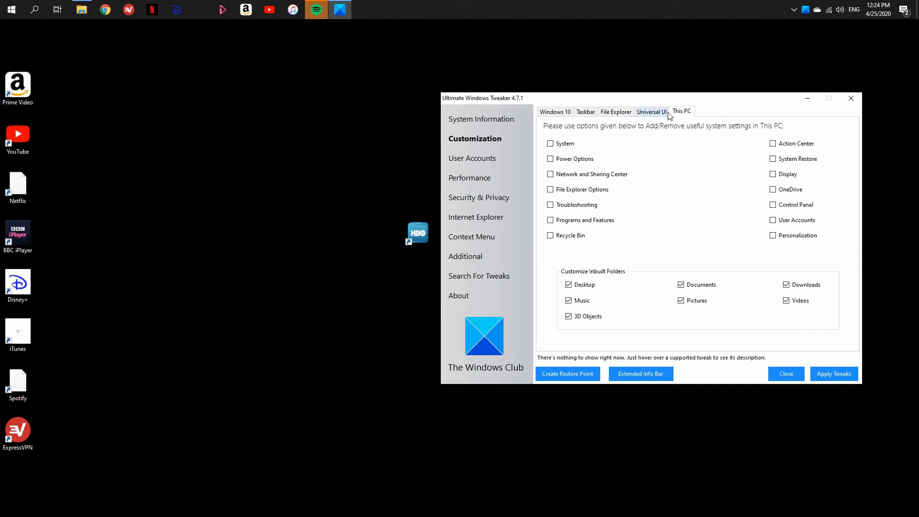
Remove the shortcut arrows from shortcut icons with the File Explorer customization tweaks, and close Ultimate Windows Tweaker.
{"action": "left_click", "coordinate": [621, 114]}
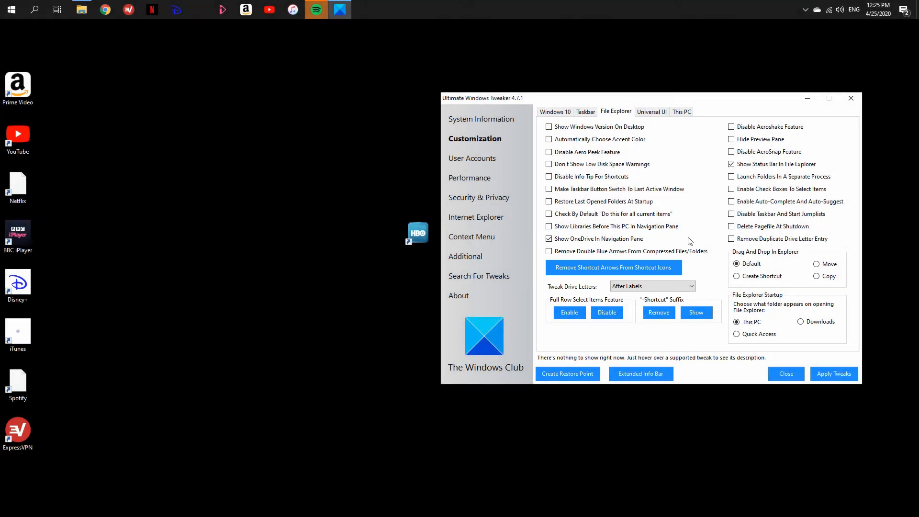
{"action": "left_click", "coordinate": [641, 272]}
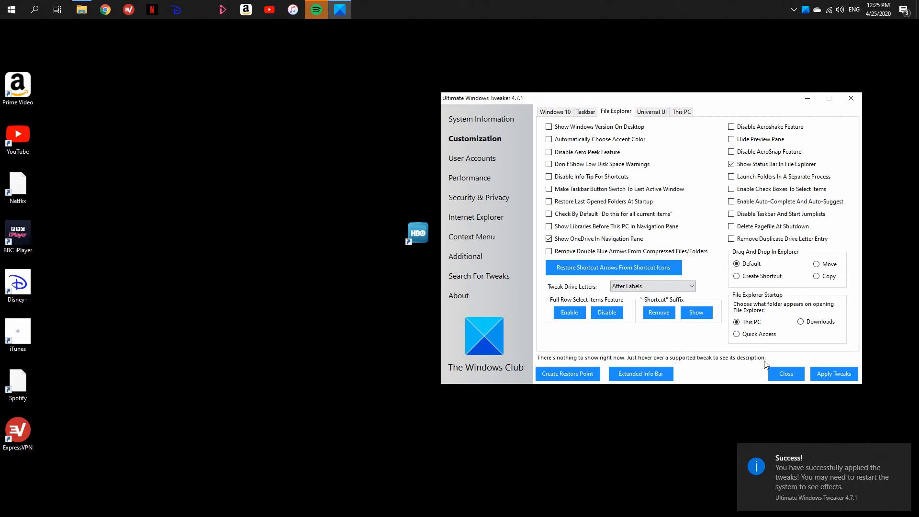
{"action": "left_click", "coordinate": [776, 373]}
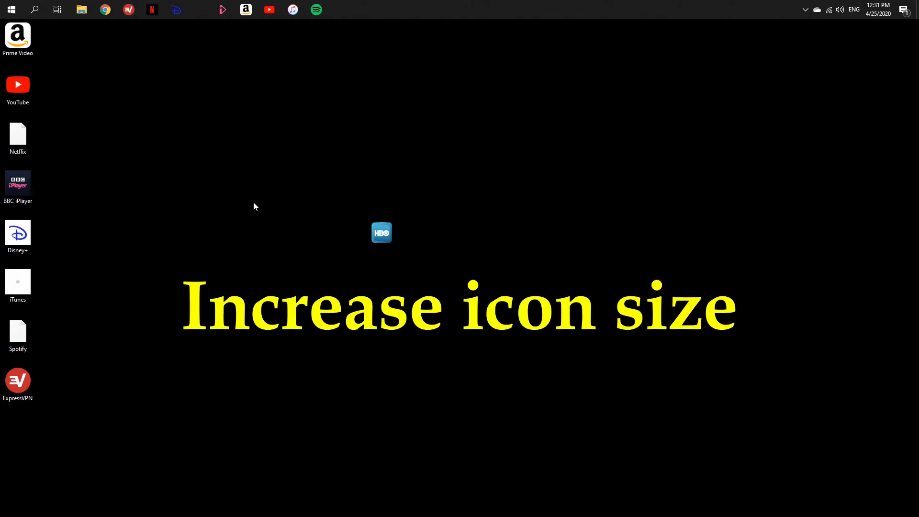
Enlarge the desktop icons to more than twice their current size.
{"action": "scroll", "coordinate": [386, 236], "scroll_direction": "up", "scroll_amount": 2, "text": "ctrl"}
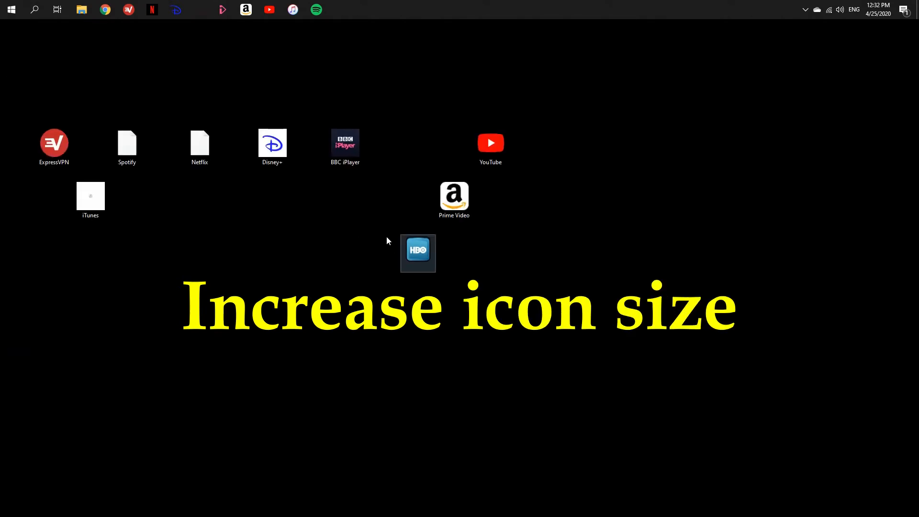
{"action": "scroll", "coordinate": [386, 237], "scroll_direction": "up", "scroll_amount": 1, "text": "ctrl"}
{"action": "left_click", "coordinate": [420, 290]}
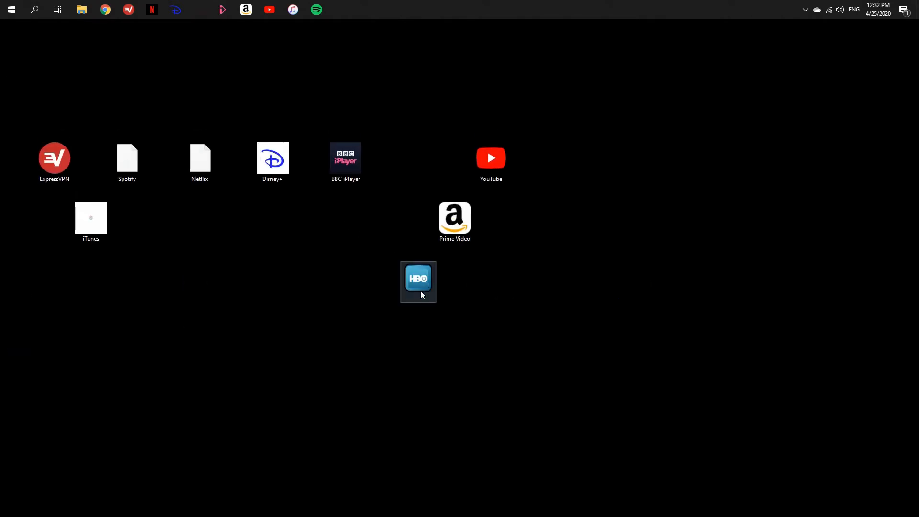
{"action": "scroll", "coordinate": [420, 291], "scroll_direction": "up", "scroll_amount": 1, "text": "ctrl"}
{"action": "scroll", "coordinate": [463, 284], "scroll_direction": "up", "scroll_amount": 1, "text": "ctrl"}
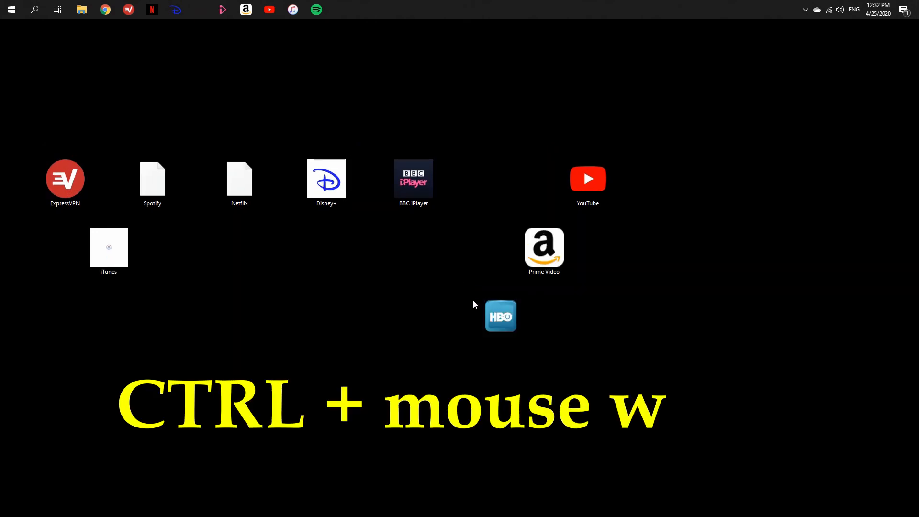
{"action": "scroll", "coordinate": [535, 329], "scroll_direction": "up", "scroll_amount": 1, "text": "ctrl"}
{"action": "scroll", "coordinate": [565, 326], "scroll_direction": "up", "scroll_amount": 1, "text": "ctrl"}
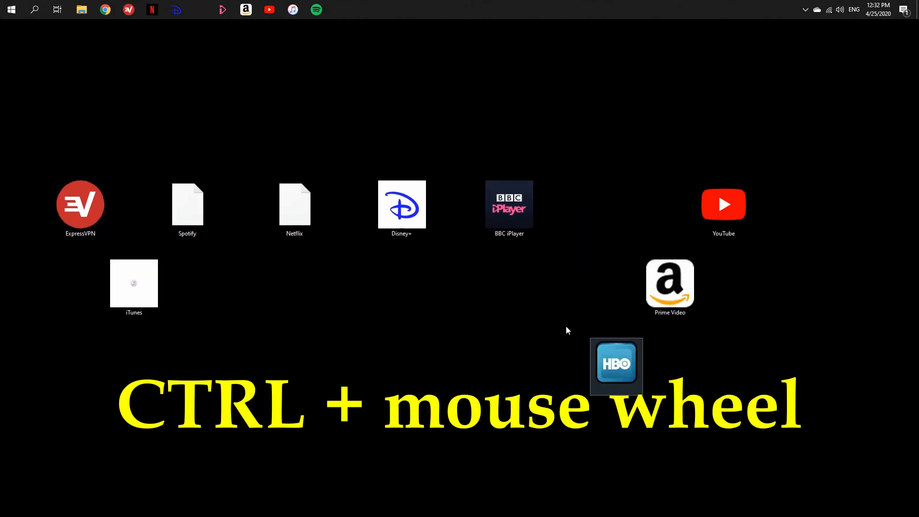
{"action": "scroll", "coordinate": [624, 362], "scroll_direction": "up", "scroll_amount": 1, "text": "ctrl"}
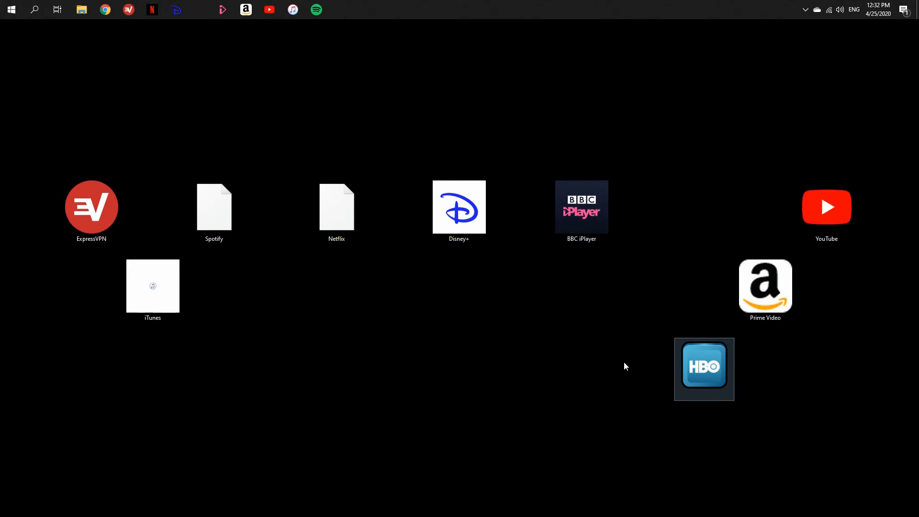
Move the HBO icon between iTunes and Prime Video and turn on Auto arrange icons for the desktop.
{"action": "left_click_drag", "start_coordinate": [702, 367], "coordinate": [326, 311]}
{"action": "right_click", "coordinate": [438, 312]}
{"action": "mouse_move", "coordinate": [455, 319]}
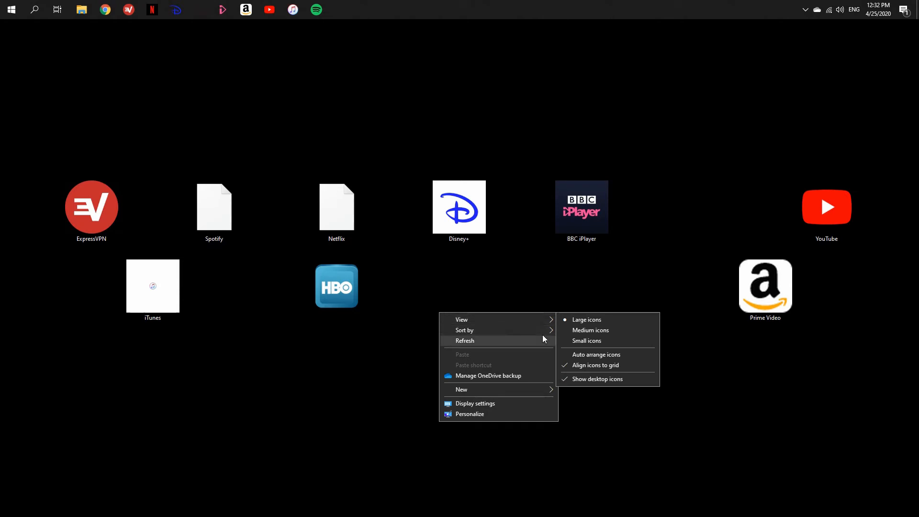
{"action": "left_click", "coordinate": [577, 355]}
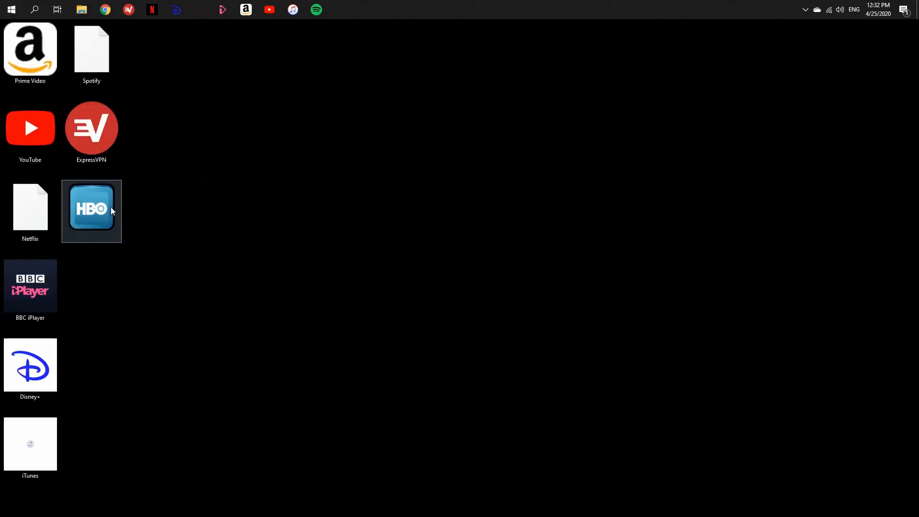
Enlarge the auto-arranged desktop icons further until they form three columns of three.
{"action": "scroll", "coordinate": [110, 207], "scroll_direction": "up", "scroll_amount": 3, "text": "ctrl"}
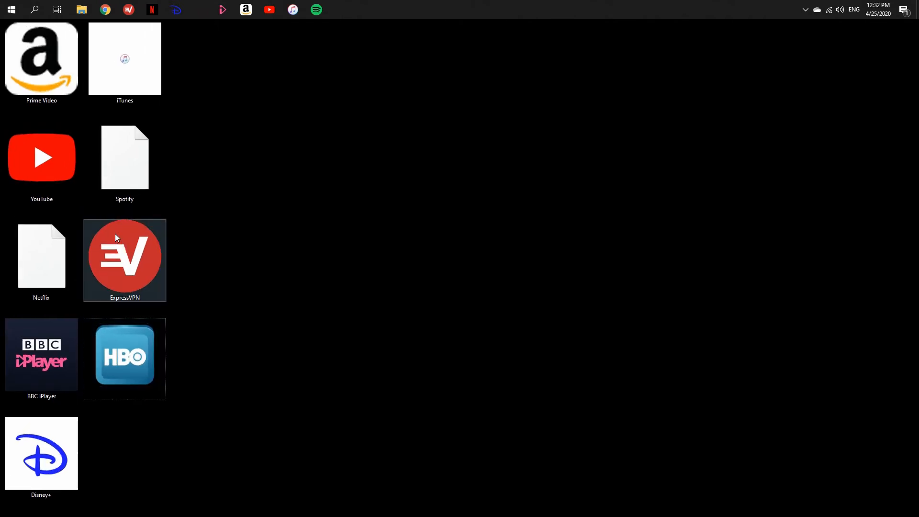
{"action": "scroll", "coordinate": [114, 234], "scroll_direction": "up", "scroll_amount": 2, "text": "ctrl"}
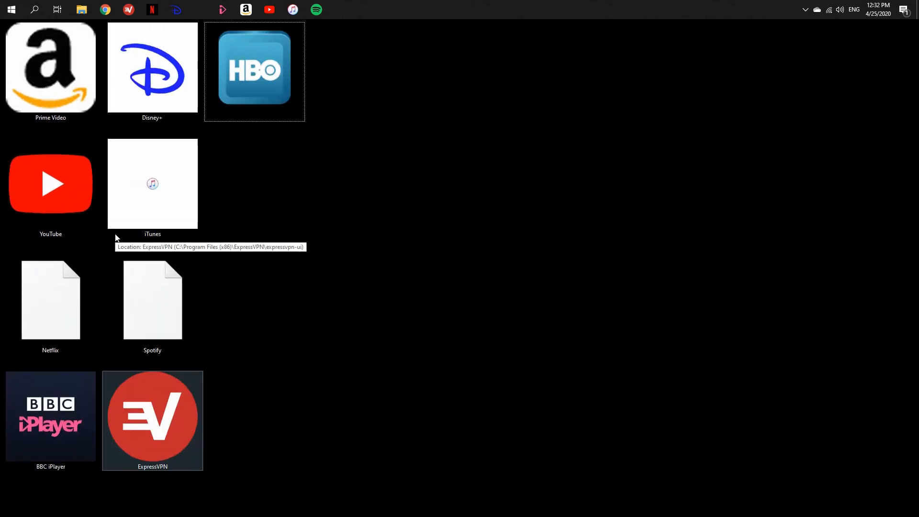
{"action": "scroll", "coordinate": [115, 236], "scroll_direction": "up", "scroll_amount": 1, "text": "ctrl"}
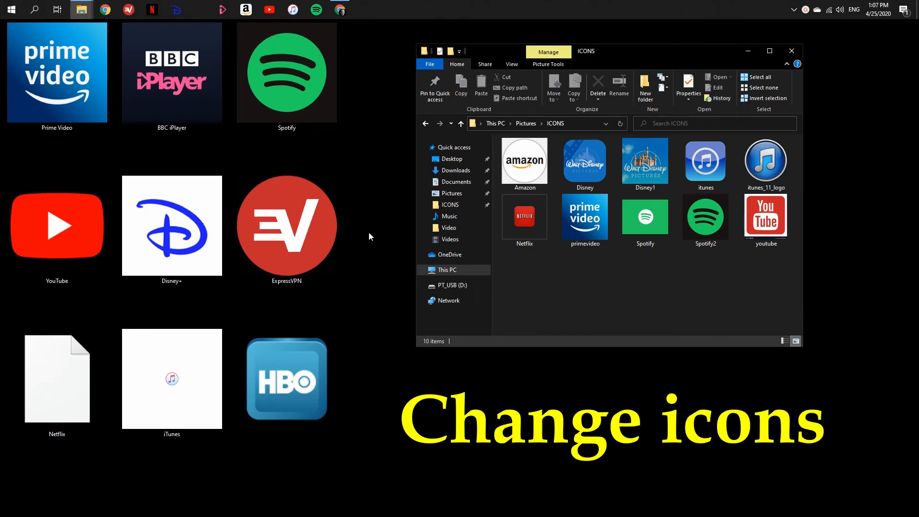
Change the YouTube shortcut's icon to the youtube icon file from the Pictures ICONS folder.
{"action": "right_click", "coordinate": [93, 239]}
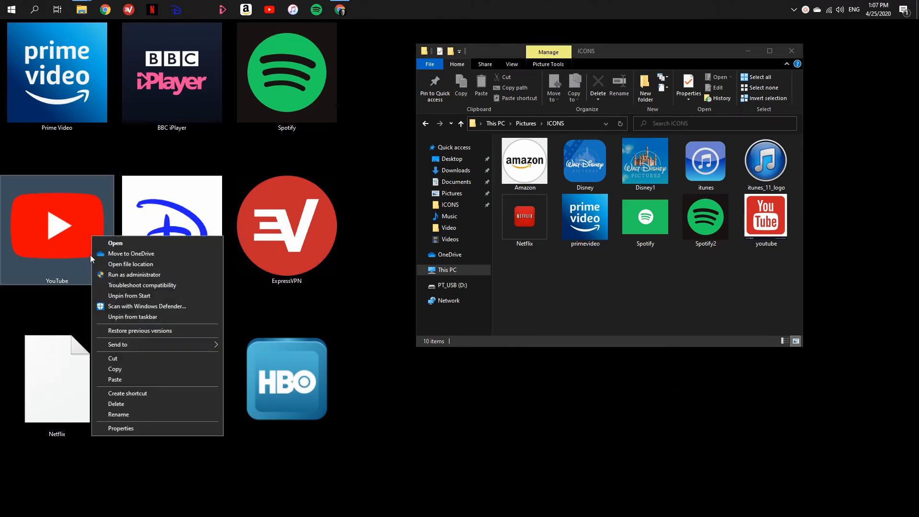
{"action": "left_click", "coordinate": [118, 427]}
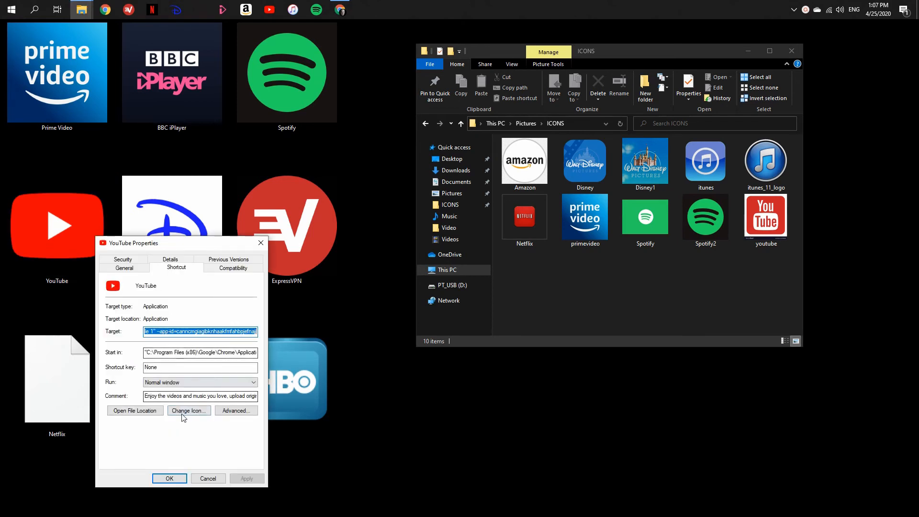
{"action": "left_click", "coordinate": [188, 411]}
{"action": "left_click", "coordinate": [236, 316]}
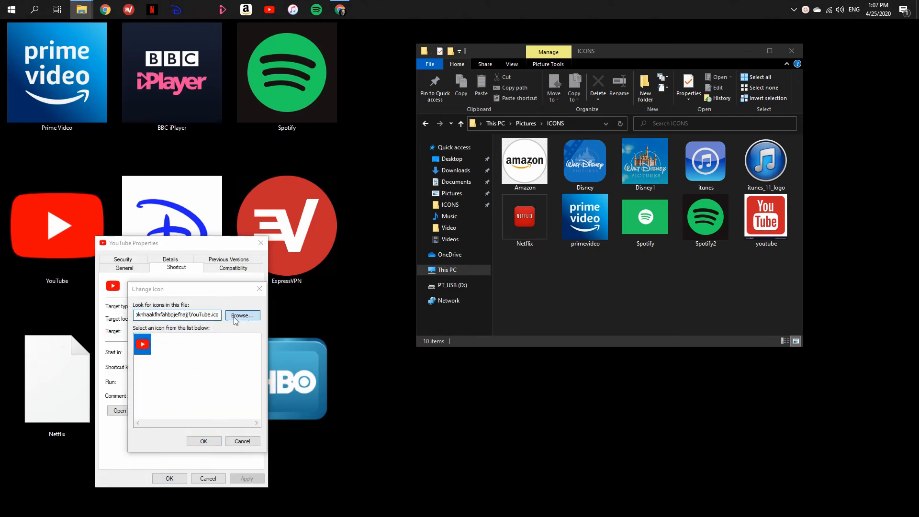
{"action": "scroll", "coordinate": [284, 366], "scroll_direction": "down", "scroll_amount": 3}
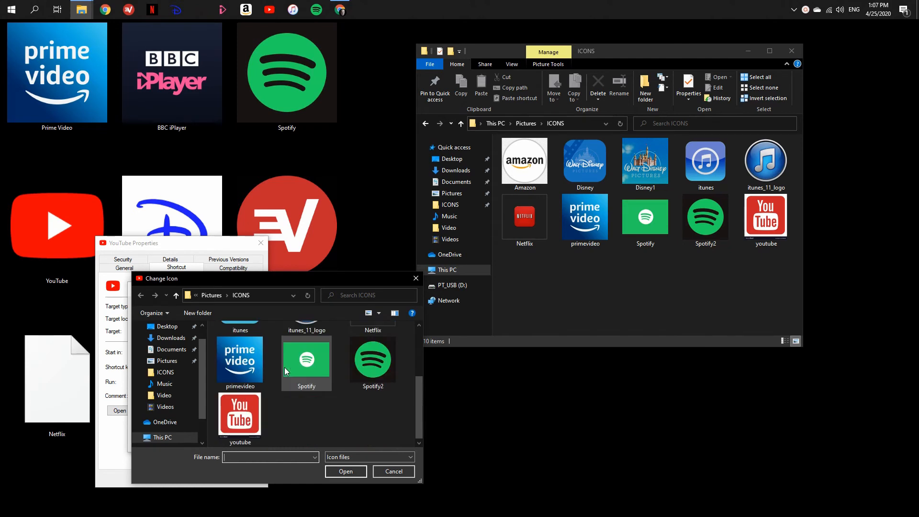
{"action": "left_click", "coordinate": [240, 414]}
{"action": "left_click", "coordinate": [355, 477]}
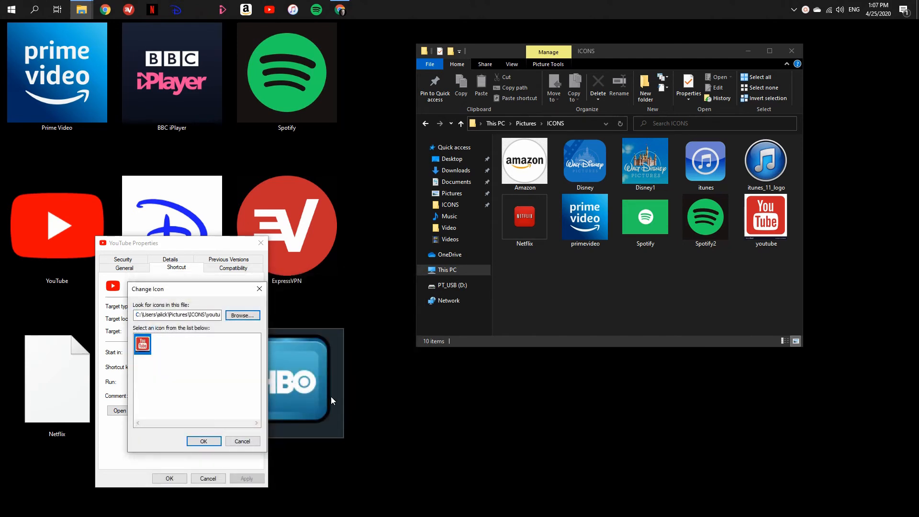
{"action": "left_click", "coordinate": [203, 439]}
{"action": "left_click", "coordinate": [175, 480]}
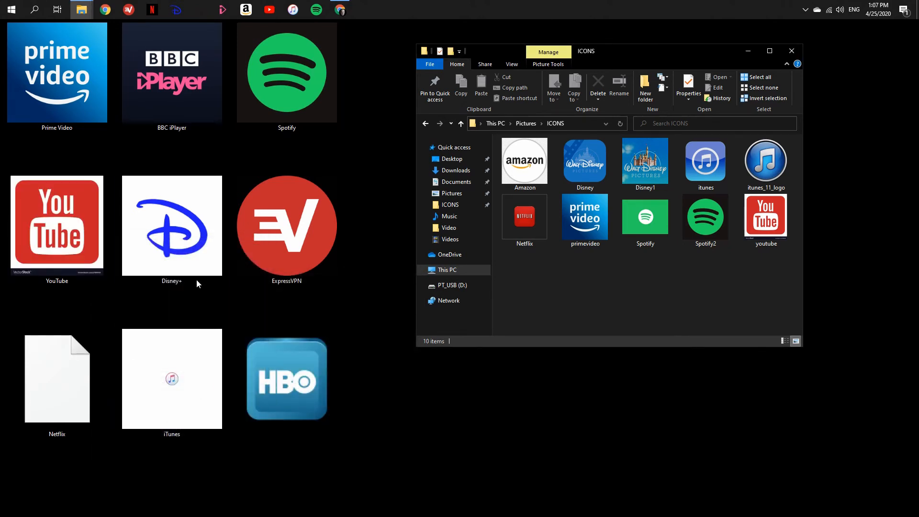
Change the Disney+ shortcut's icon to the Disney1 icon file from the ICONS folder.
{"action": "right_click", "coordinate": [199, 267]}
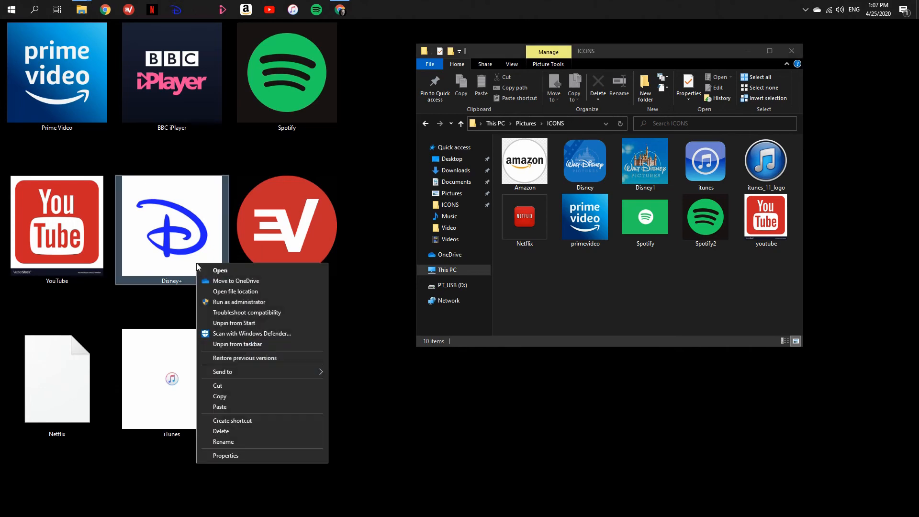
{"action": "left_click", "coordinate": [221, 454]}
{"action": "left_click", "coordinate": [282, 433]}
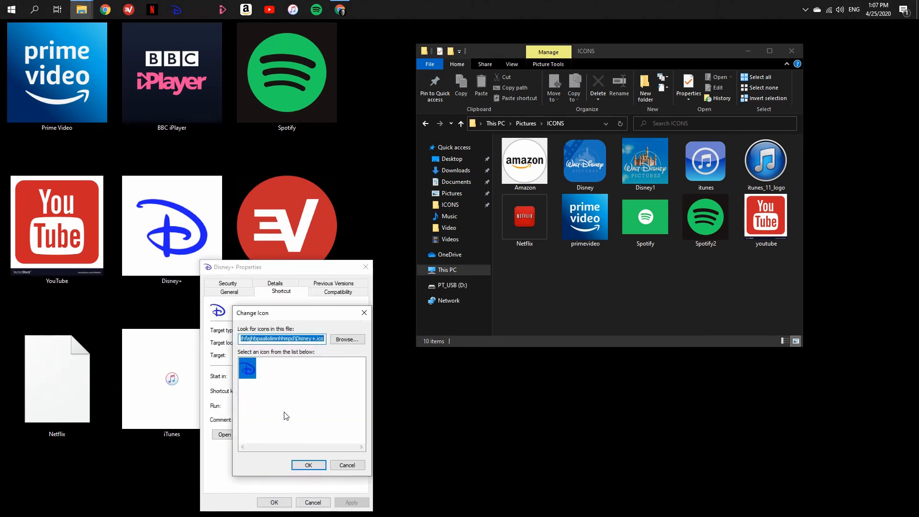
{"action": "left_click", "coordinate": [341, 340]}
{"action": "left_click", "coordinate": [461, 383]}
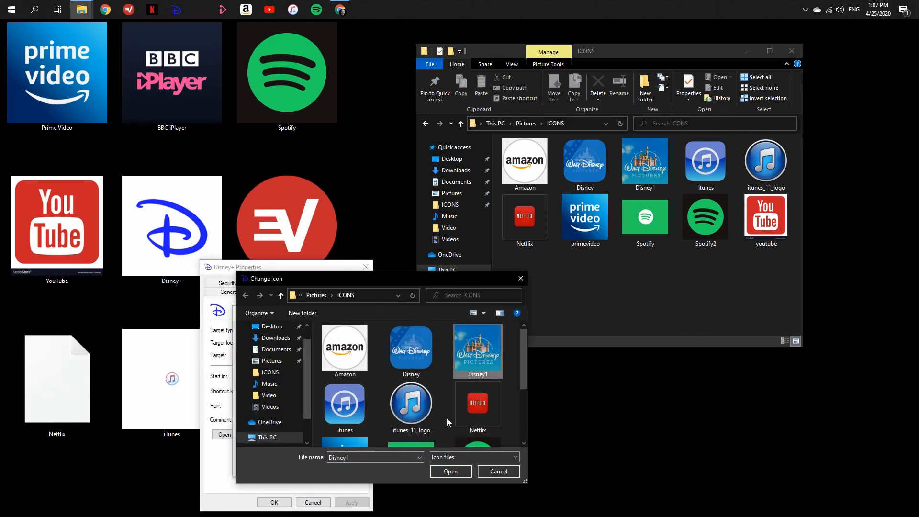
{"action": "left_click", "coordinate": [453, 470]}
{"action": "left_click", "coordinate": [308, 464]}
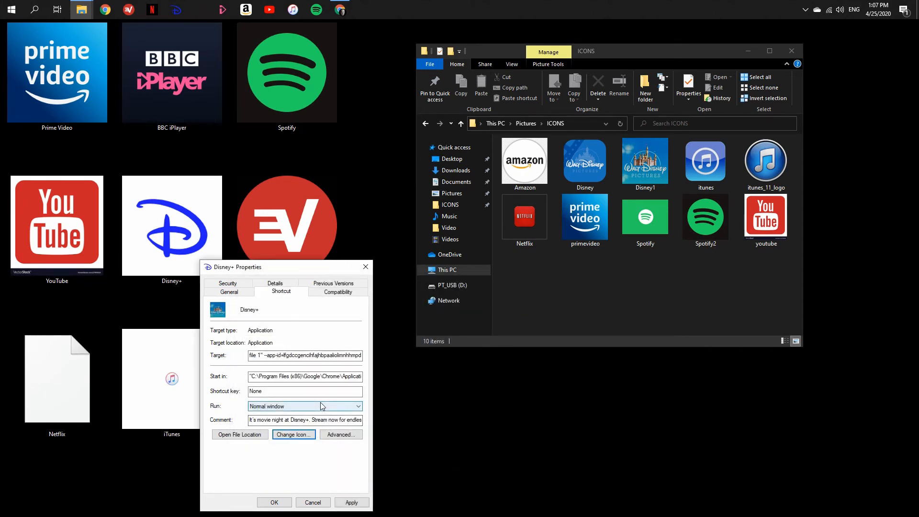
{"action": "left_click", "coordinate": [274, 502]}
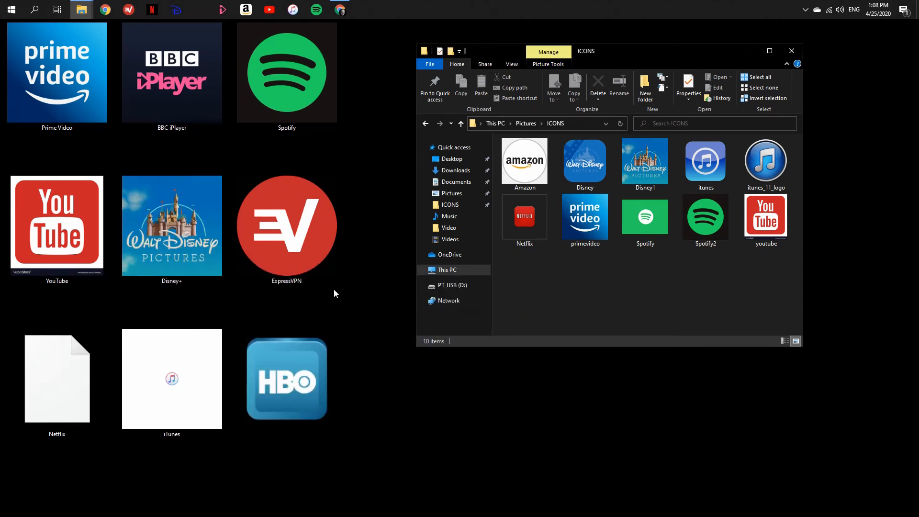
Change the Netflix shortcut's icon to the Netflix icon file from the ICONS folder.
{"action": "right_click", "coordinate": [57, 395]}
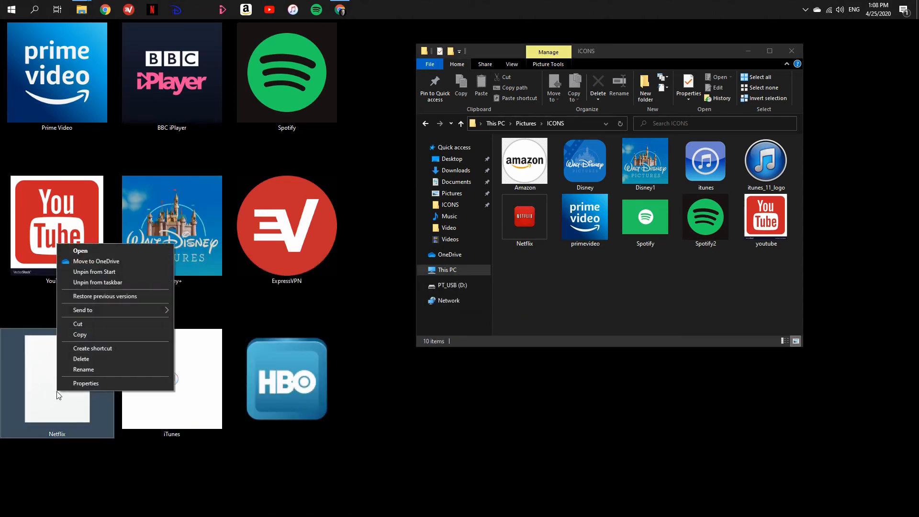
{"action": "left_click", "coordinate": [87, 383]}
{"action": "left_click", "coordinate": [155, 434]}
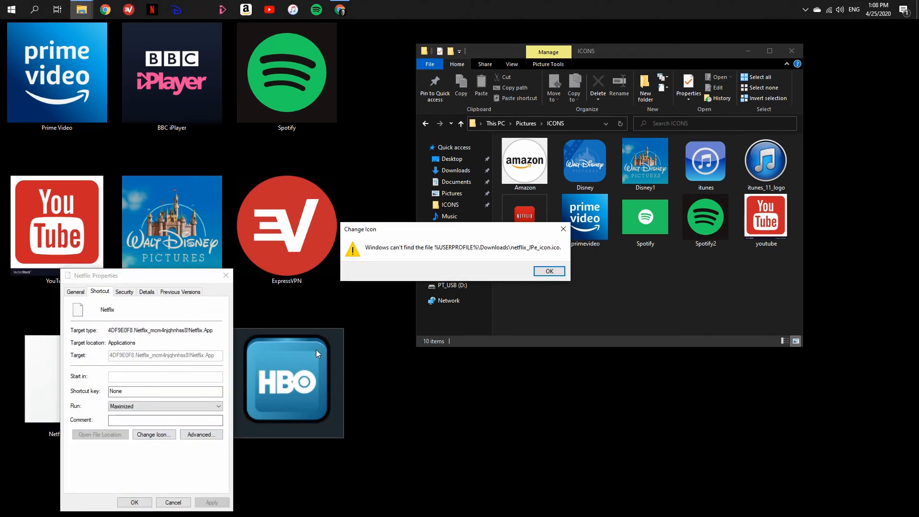
{"action": "left_click", "coordinate": [549, 273]}
{"action": "left_click", "coordinate": [203, 352]}
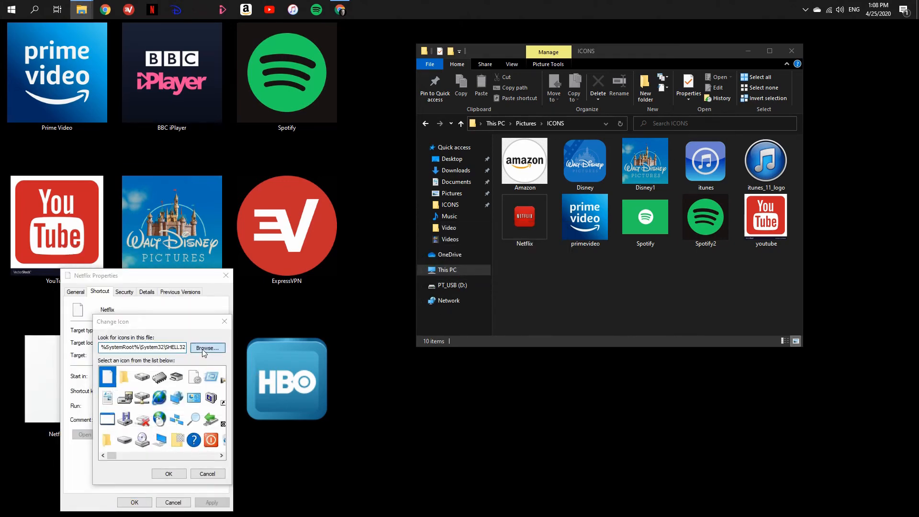
{"action": "left_click", "coordinate": [339, 403]}
{"action": "left_click", "coordinate": [315, 473]}
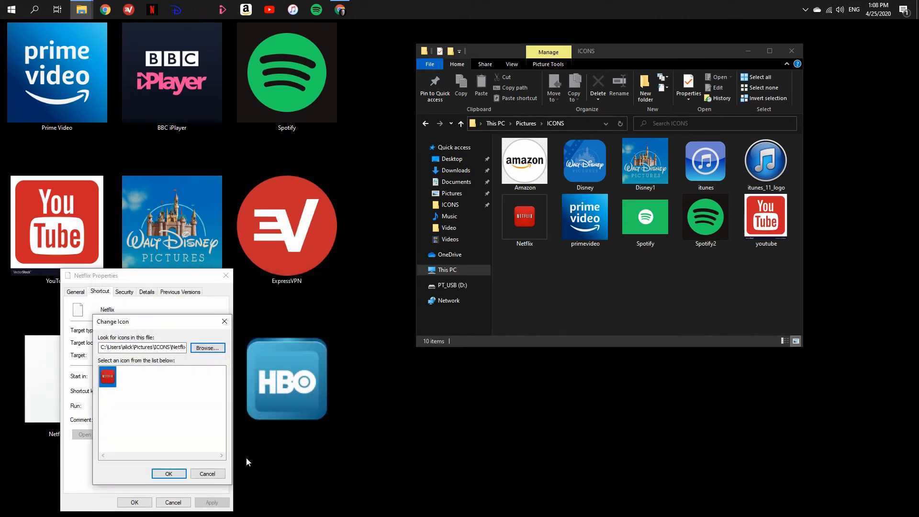
{"action": "left_click", "coordinate": [173, 473]}
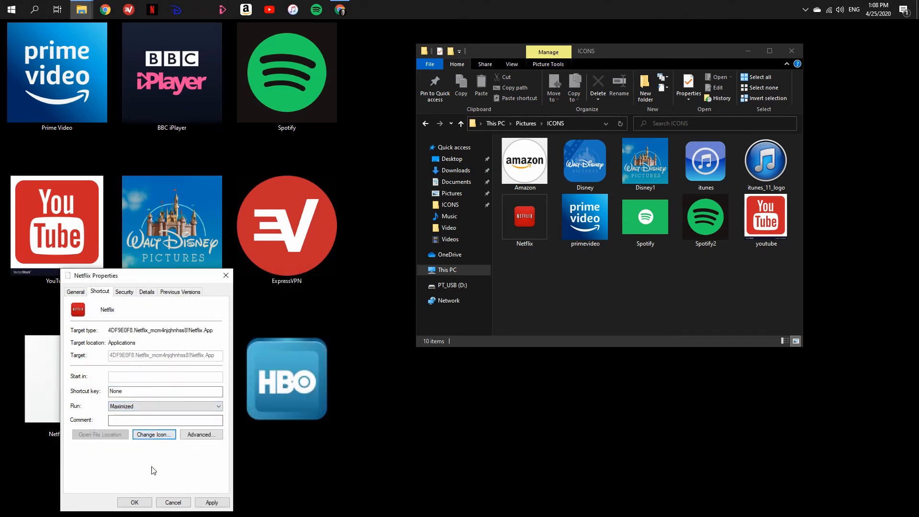
{"action": "left_click", "coordinate": [134, 502]}
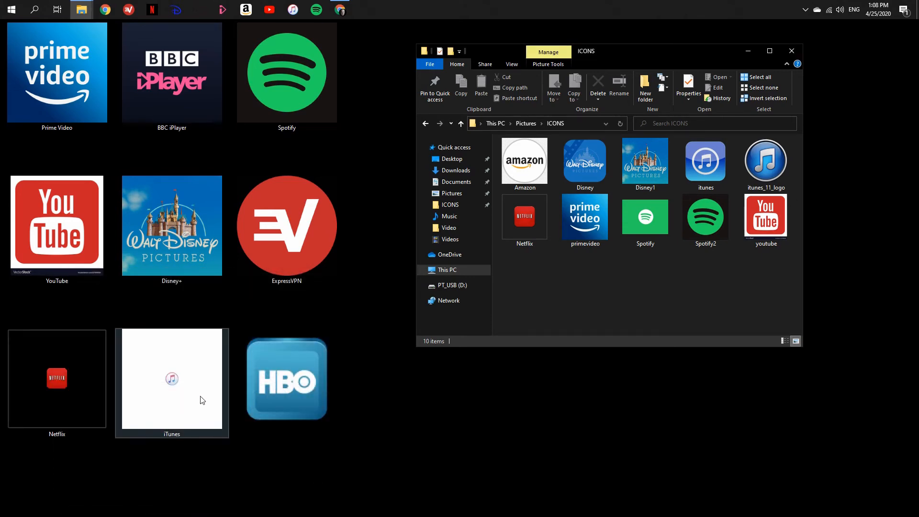
Change the iTunes shortcut's icon to the itunes_11_logo icon file from the ICONS folder.
{"action": "right_click", "coordinate": [200, 400]}
{"action": "left_click", "coordinate": [202, 391]}
{"action": "left_click", "coordinate": [297, 434]}
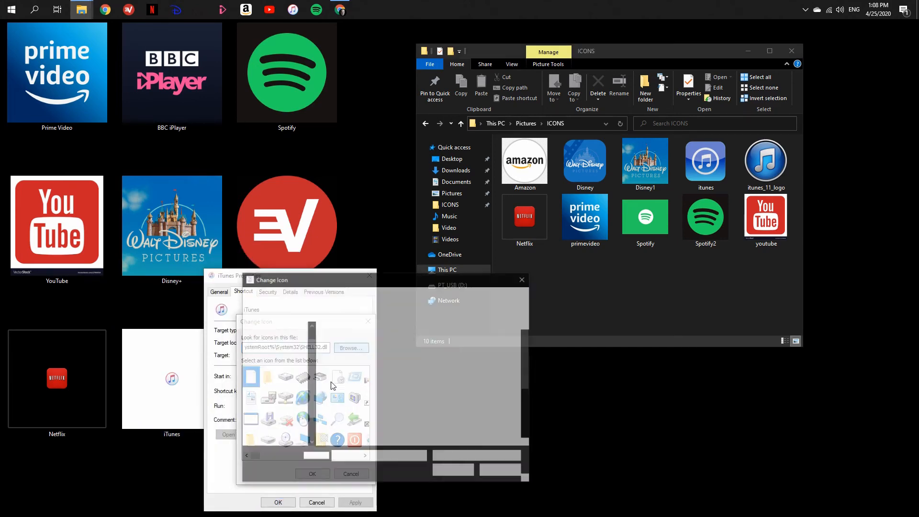
{"action": "scroll", "coordinate": [372, 389], "scroll_direction": "down", "scroll_amount": 1}
{"action": "left_click", "coordinate": [418, 364]}
{"action": "left_click", "coordinate": [452, 470]}
{"action": "left_click", "coordinate": [316, 471]}
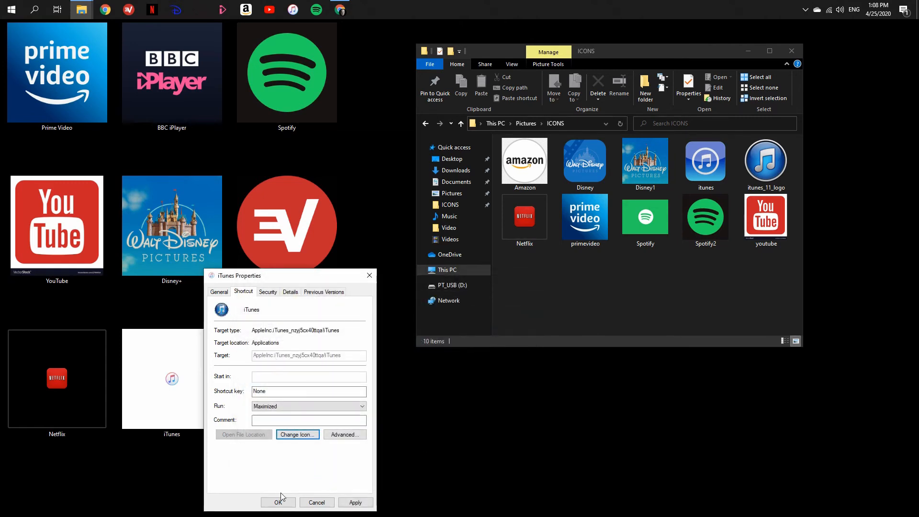
{"action": "left_click", "coordinate": [278, 502]}
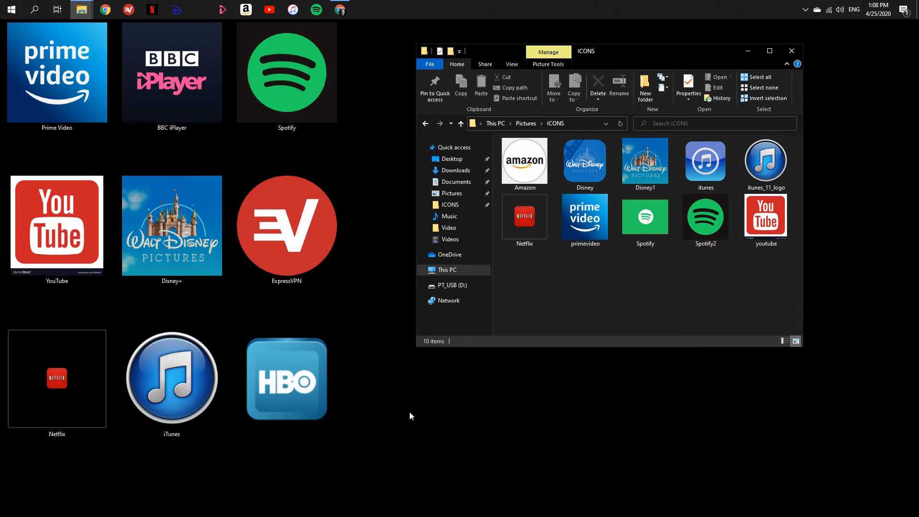
Try to clear the Prime Video shortcut's name and accept the duplicate-name rename.
{"action": "left_click", "coordinate": [73, 128]}
{"action": "key", "text": "F2"}
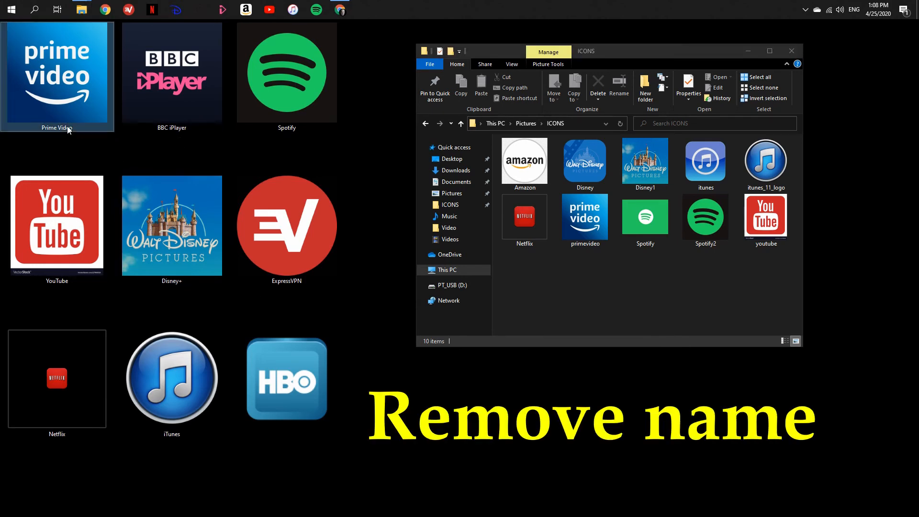
{"action": "left_click", "coordinate": [57, 128]}
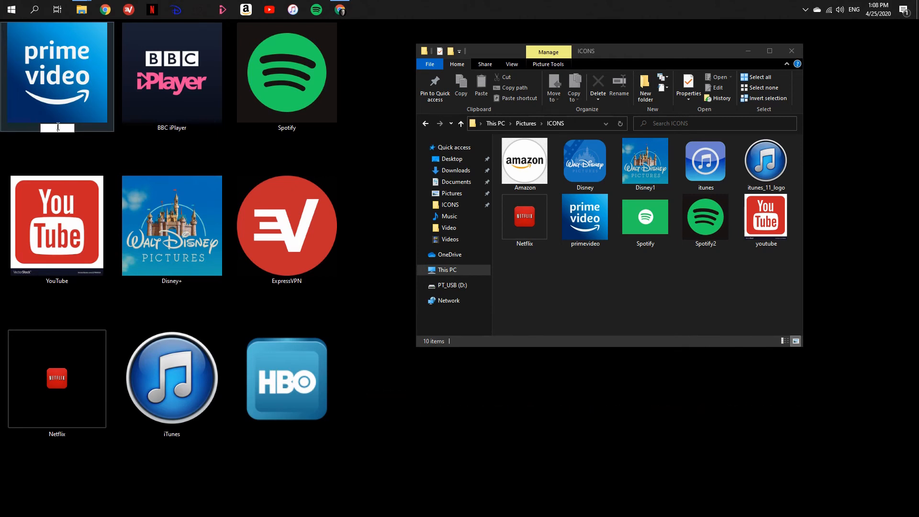
{"action": "key", "text": "Return"}
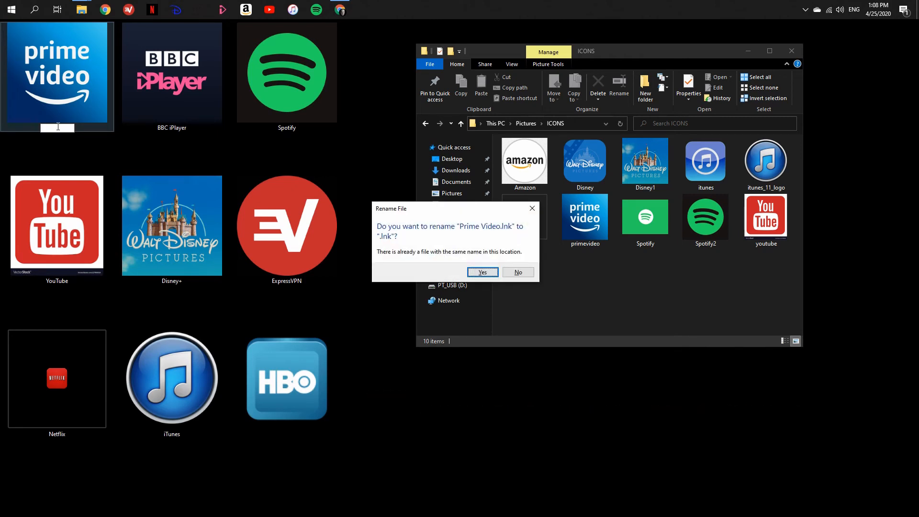
{"action": "left_click", "coordinate": [517, 271]}
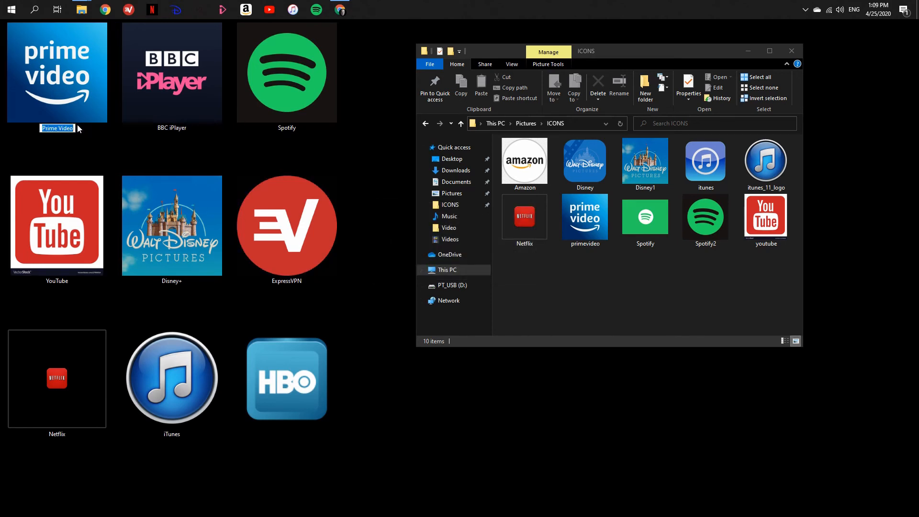
{"action": "key", "text": "BackSpace"}
{"action": "key", "text": "Return"}
{"action": "left_click", "coordinate": [481, 272]}
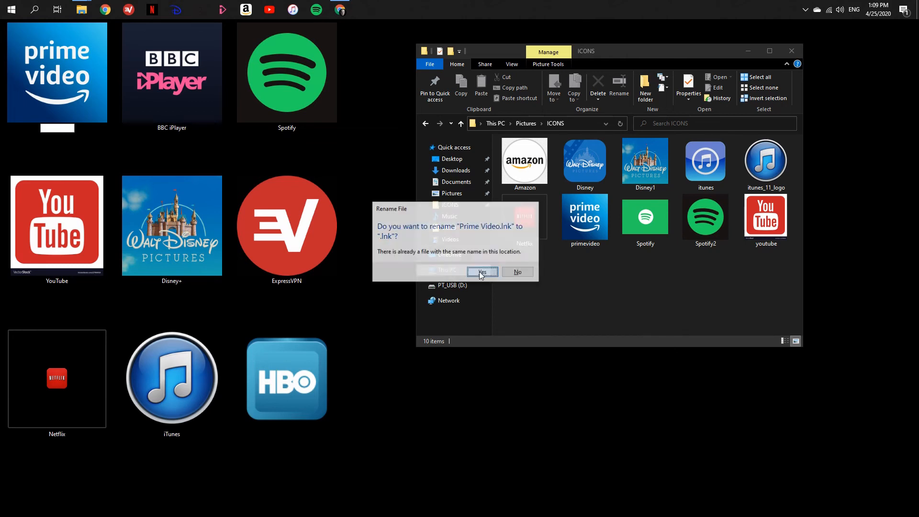
Try to clear the BBC iPlayer shortcut's name, accepting the duplicate-name rename.
{"action": "left_click", "coordinate": [186, 127]}
{"action": "key", "text": "F2"}
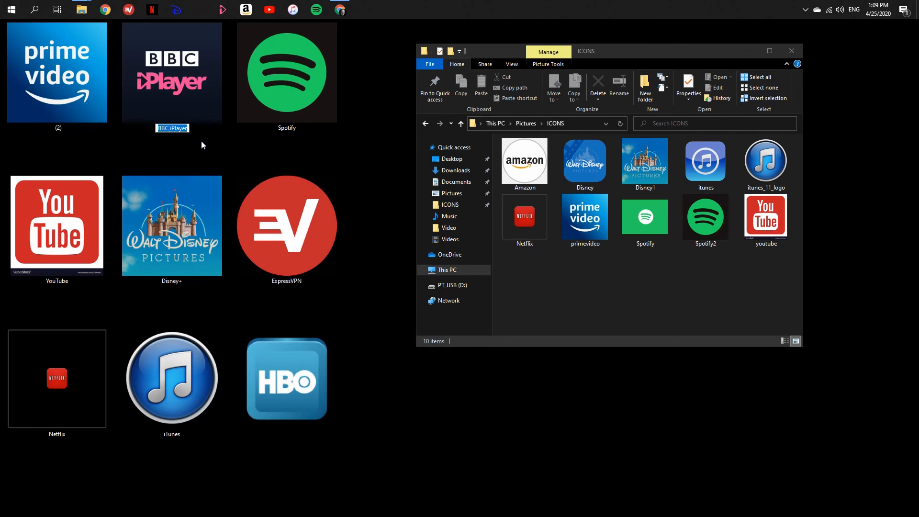
{"action": "key", "text": "Return"}
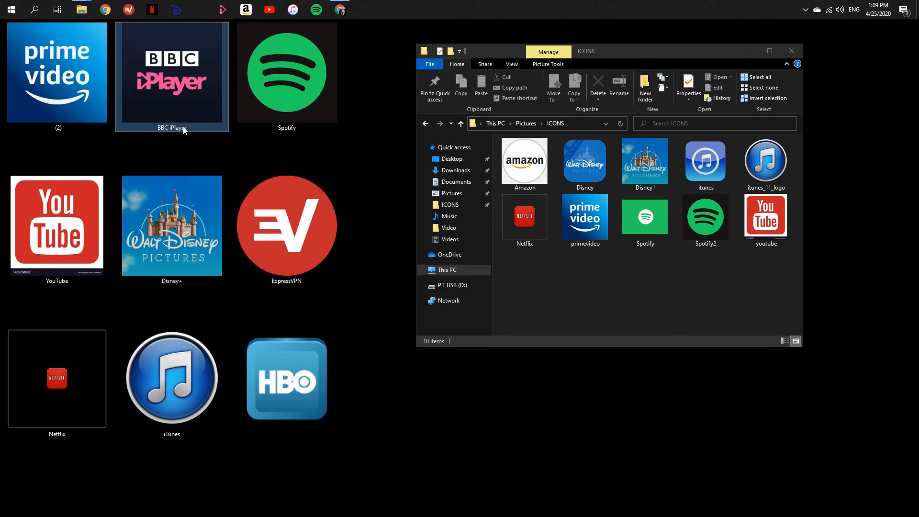
{"action": "left_click", "coordinate": [185, 128]}
{"action": "key", "text": "BackSpace"}
{"action": "key", "text": "Return"}
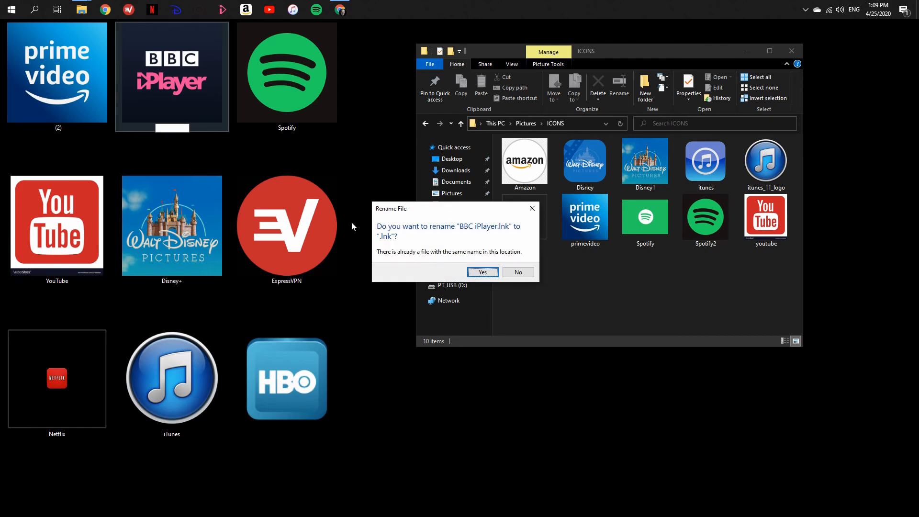
{"action": "left_click", "coordinate": [482, 271]}
Try to clear the Spotify shortcut's name, accepting the duplicate-name rename.
{"action": "left_click", "coordinate": [287, 128]}
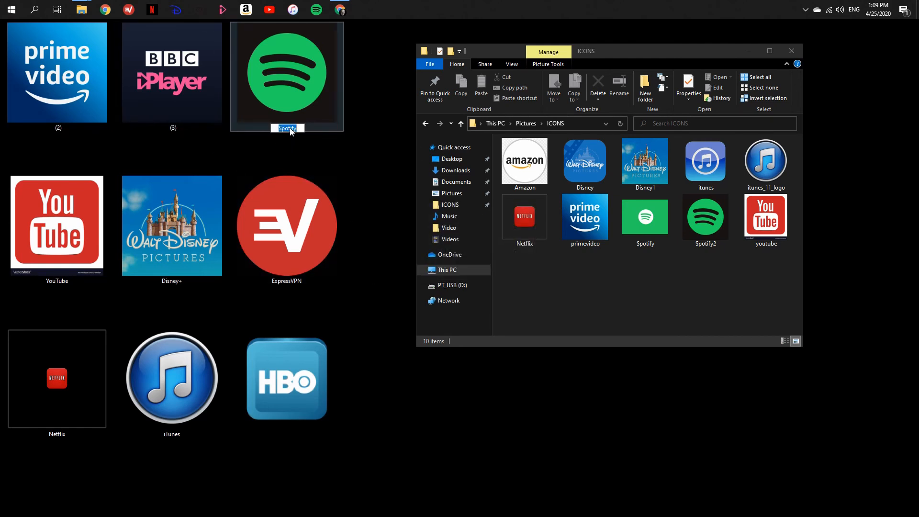
{"action": "key", "text": "BackSpace"}
{"action": "key", "text": "Return"}
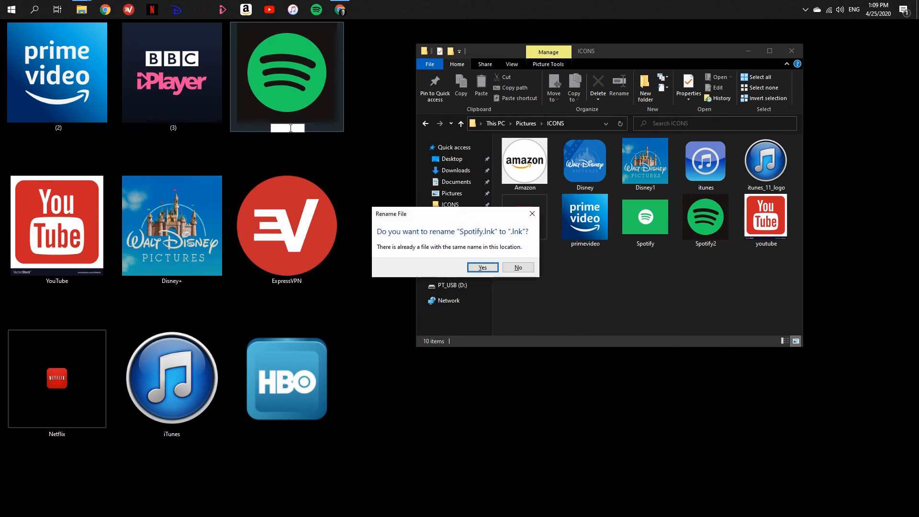
{"action": "left_click", "coordinate": [481, 268]}
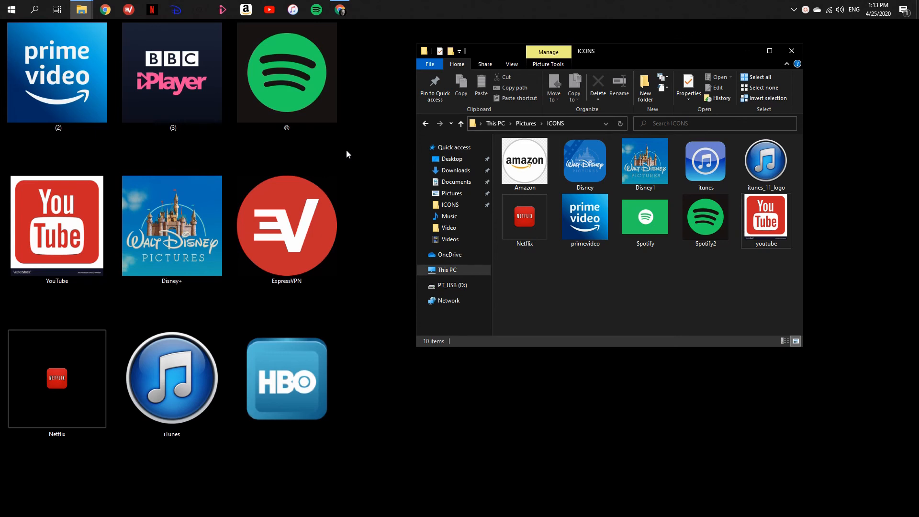
Rename the Prime Video shortcut to two invisible blank characters (character code 255 entered twice).
{"action": "left_click", "coordinate": [57, 128]}
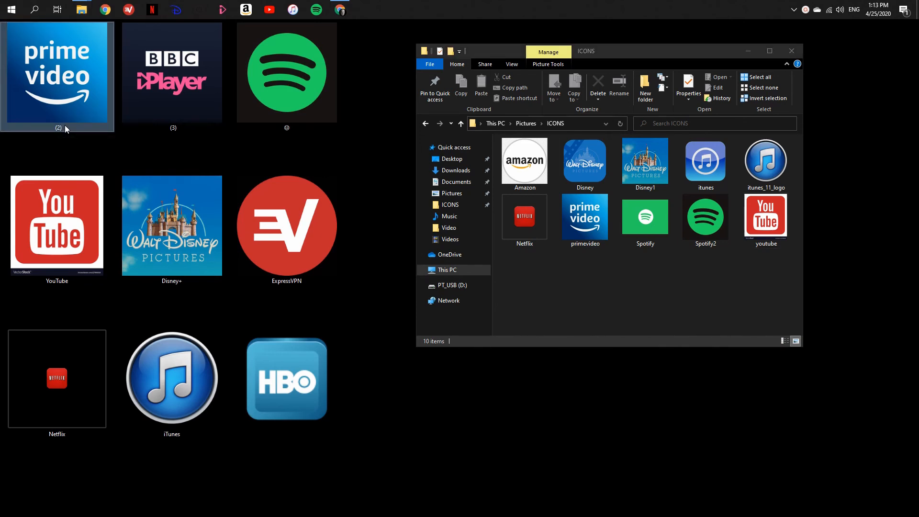
{"action": "left_click", "coordinate": [61, 127]}
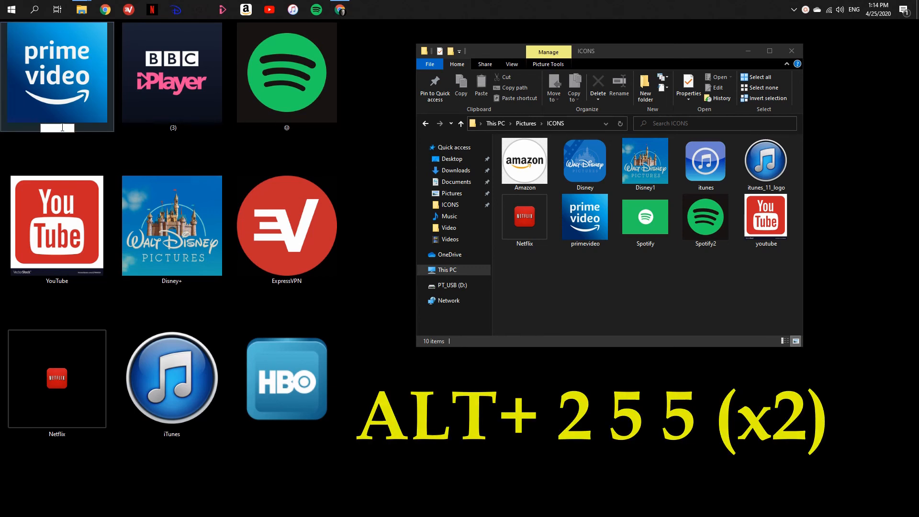
{"action": "key", "text": "Return"}
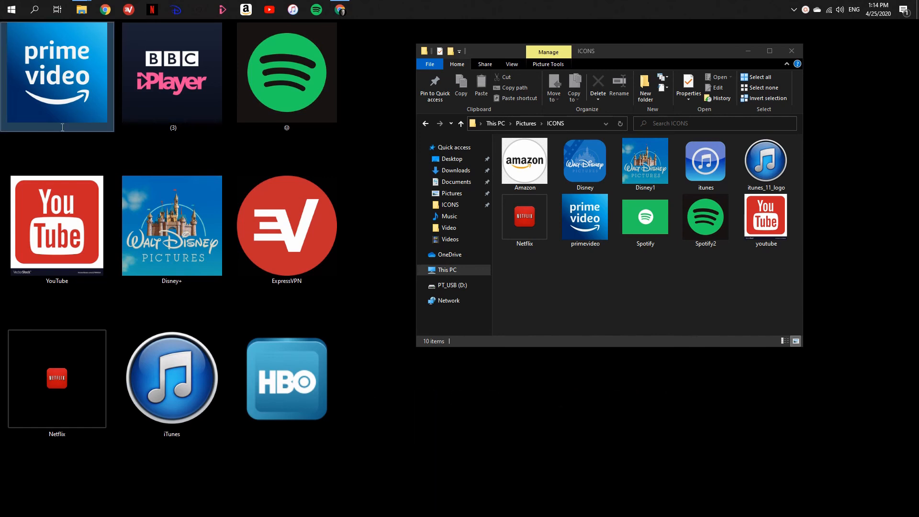
Rename the BBC iPlayer and Spotify shortcuts to unique names made only of invisible blank characters.
{"action": "left_click", "coordinate": [175, 132]}
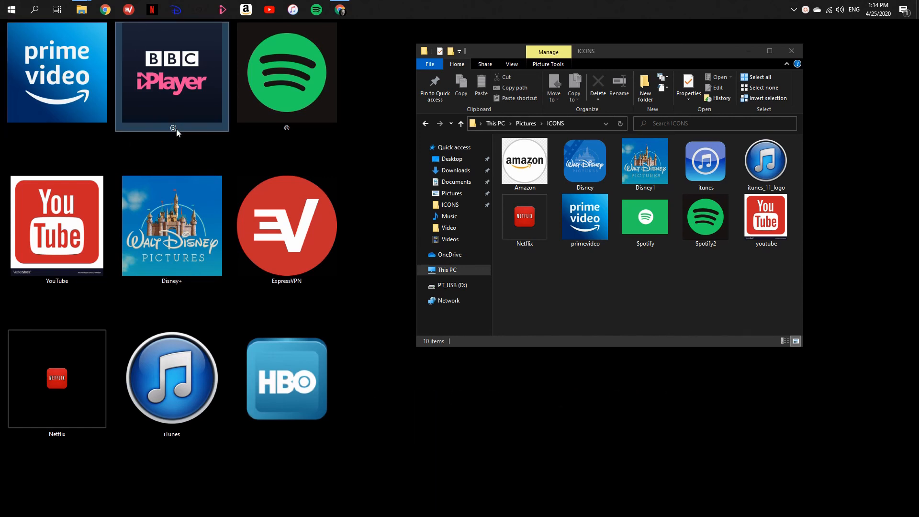
{"action": "left_click", "coordinate": [177, 128]}
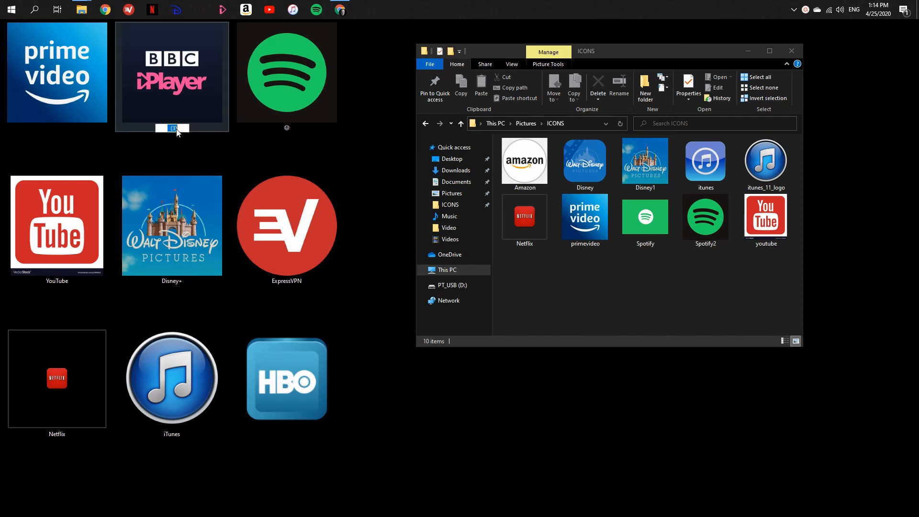
{"action": "key", "text": "Return"}
{"action": "left_click", "coordinate": [289, 129]}
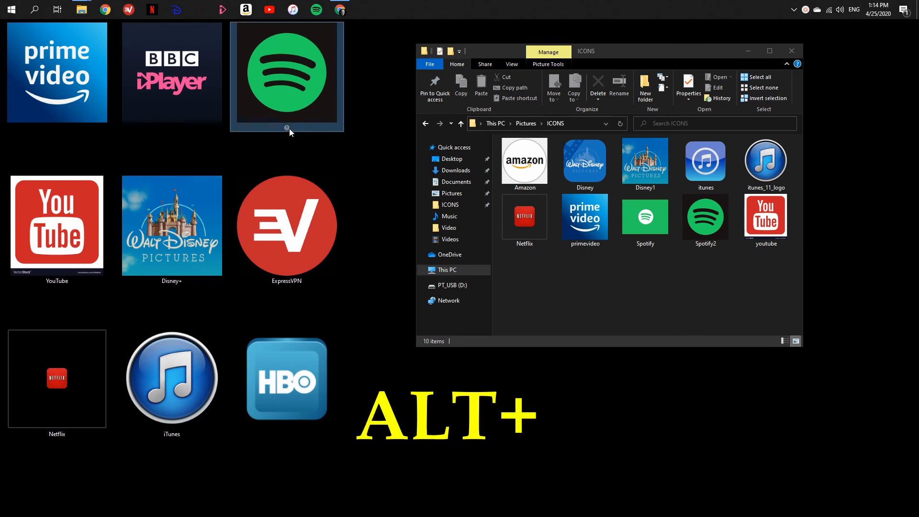
{"action": "left_click", "coordinate": [289, 128]}
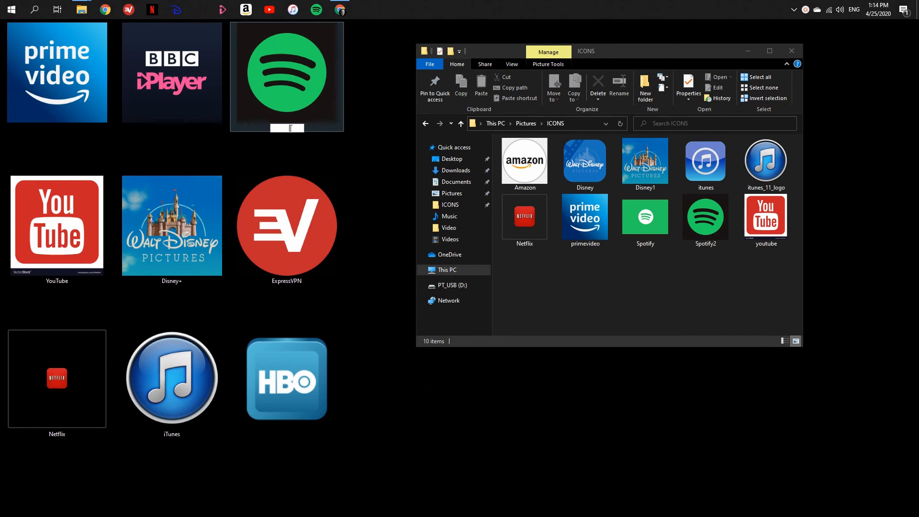
{"action": "key", "text": "Return"}
Replace the YouTube and Disney+ shortcut names with unique runs of invisible blank characters.
{"action": "left_click", "coordinate": [57, 281]}
{"action": "left_click", "coordinate": [58, 281]}
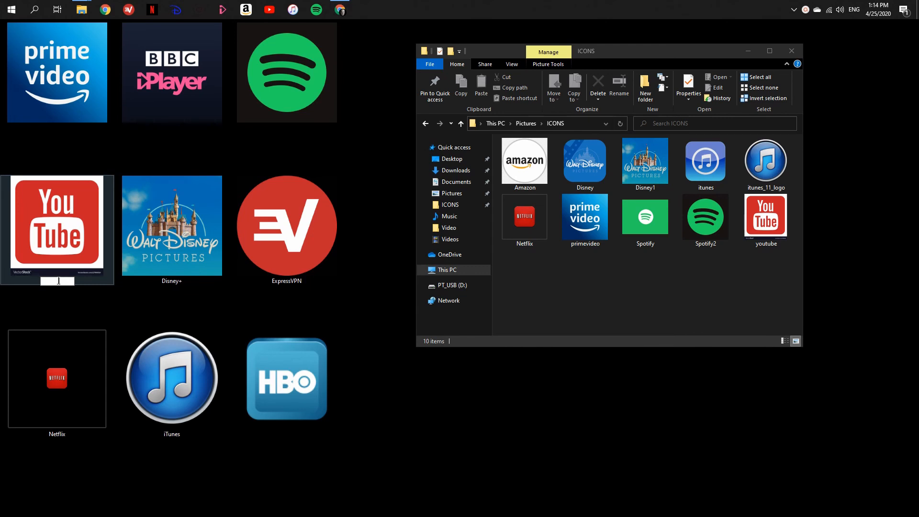
{"action": "key", "text": "Return"}
{"action": "left_click", "coordinate": [170, 280]}
{"action": "left_click", "coordinate": [171, 280]}
{"action": "key", "text": "Return"}
Replace the ExpressVPN and iTunes shortcut names with unique runs of invisible blank characters.
{"action": "left_click", "coordinate": [286, 282]}
{"action": "left_click", "coordinate": [291, 281]}
{"action": "key", "text": "BackSpace"}
{"action": "key", "text": "Return"}
{"action": "left_click", "coordinate": [177, 434]}
{"action": "left_click", "coordinate": [175, 434]}
{"action": "key", "text": "BackSpace"}
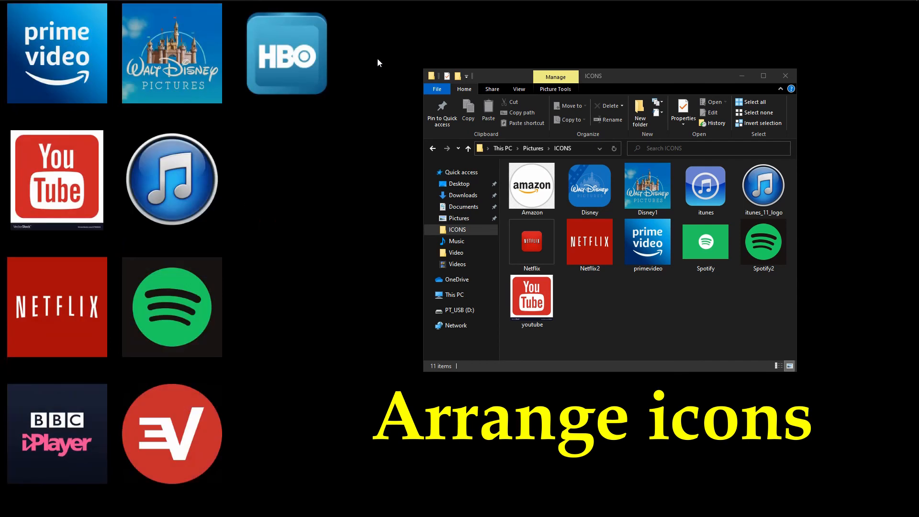
Close the ICONS folder window and turn off Auto arrange icons for the desktop.
{"action": "left_click", "coordinate": [785, 76]}
{"action": "left_click_drag", "start_coordinate": [315, 82], "coordinate": [328, 93]}
{"action": "left_click", "coordinate": [355, 179]}
{"action": "right_click", "coordinate": [354, 175]}
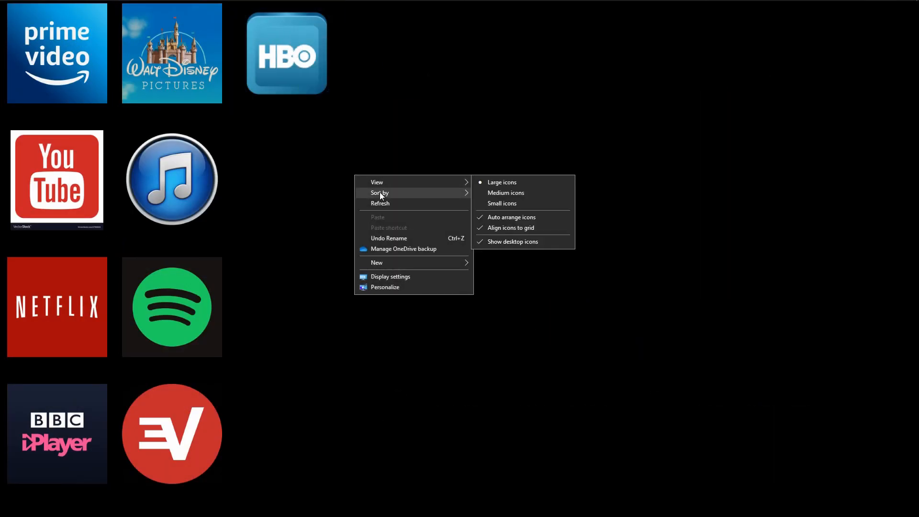
{"action": "mouse_move", "coordinate": [382, 182]}
{"action": "left_click", "coordinate": [509, 214]}
Line up the ExpressVPN, Spotify and iTunes shortcuts in one row, with HBO directly above iTunes.
{"action": "left_click_drag", "start_coordinate": [325, 105], "coordinate": [487, 283]}
{"action": "left_click_drag", "start_coordinate": [184, 314], "coordinate": [394, 320]}
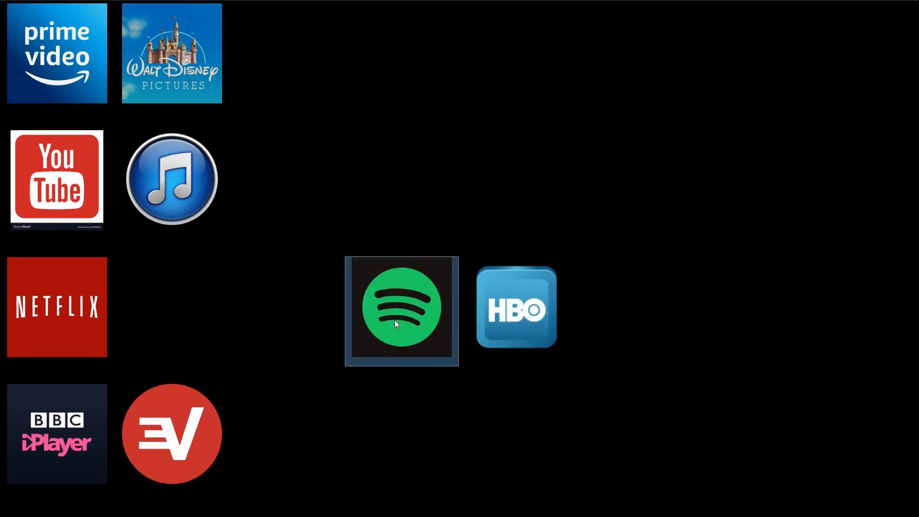
{"action": "left_click_drag", "start_coordinate": [208, 398], "coordinate": [323, 276]}
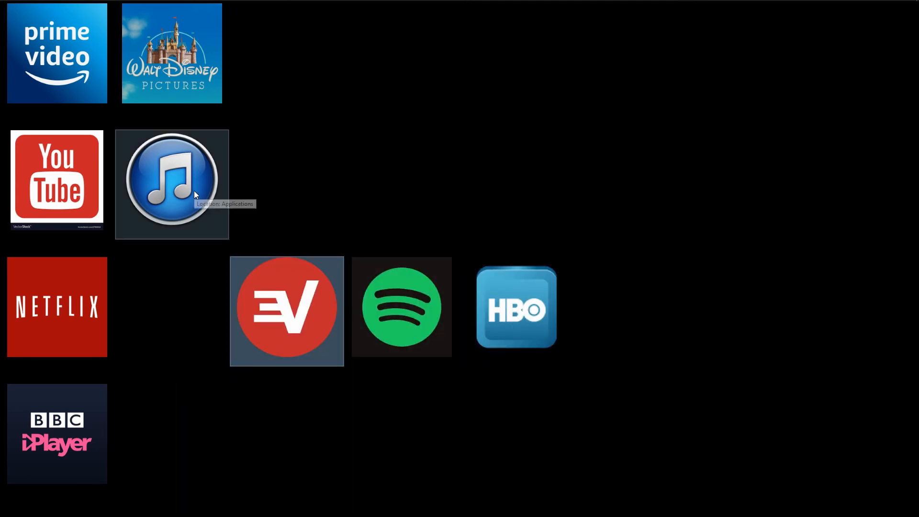
{"action": "left_click_drag", "start_coordinate": [536, 315], "coordinate": [533, 211]}
{"action": "left_click_drag", "start_coordinate": [177, 184], "coordinate": [521, 313]}
Place Netflix and YouTube beside HBO in the middle row, and BBC iPlayer, Prime Video and Disney+ in the row above.
{"action": "left_click_drag", "start_coordinate": [62, 184], "coordinate": [378, 196]}
{"action": "left_click_drag", "start_coordinate": [62, 314], "coordinate": [294, 189]}
{"action": "left_click_drag", "start_coordinate": [196, 65], "coordinate": [495, 85]}
{"action": "left_click_drag", "start_coordinate": [62, 62], "coordinate": [397, 67]}
{"action": "left_click_drag", "start_coordinate": [71, 382], "coordinate": [265, 67]}
{"action": "left_click_drag", "start_coordinate": [180, 398], "coordinate": [604, 74]}
{"action": "key", "text": "Down"}
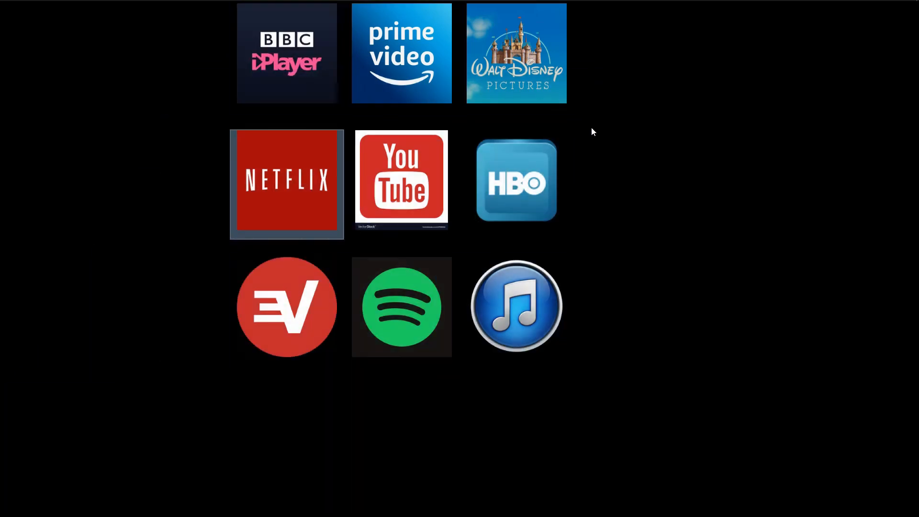
Move the whole three-by-three block of shortcuts to the horizontal centre of the desktop and adjust its icon size.
{"action": "left_click_drag", "start_coordinate": [640, 391], "coordinate": [218, 66]}
{"action": "left_click_drag", "start_coordinate": [417, 326], "coordinate": [453, 364]}
{"action": "left_click_drag", "start_coordinate": [517, 337], "coordinate": [627, 440]}
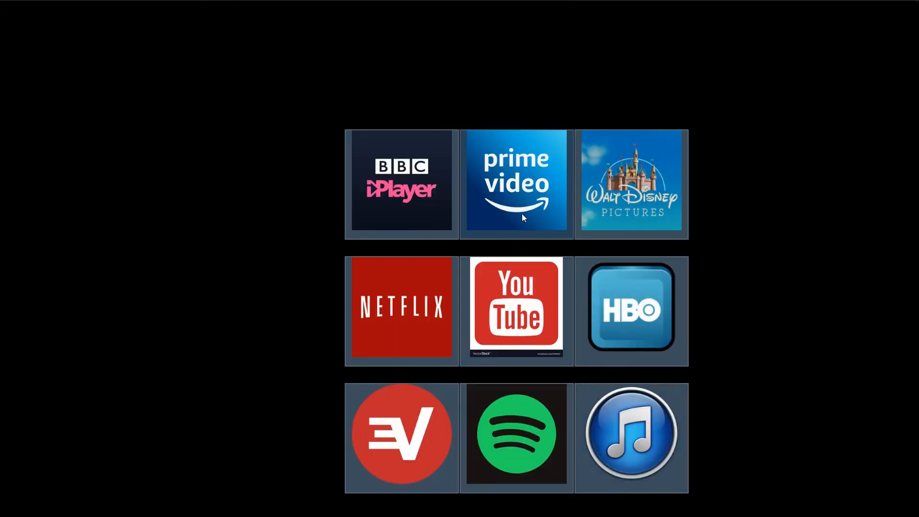
{"action": "left_click_drag", "start_coordinate": [518, 228], "coordinate": [518, 101]}
{"action": "scroll", "coordinate": [495, 196], "scroll_direction": "down", "scroll_amount": 1}
{"action": "left_click_drag", "start_coordinate": [468, 181], "coordinate": [468, 242]}
{"action": "left_click", "coordinate": [633, 203]}
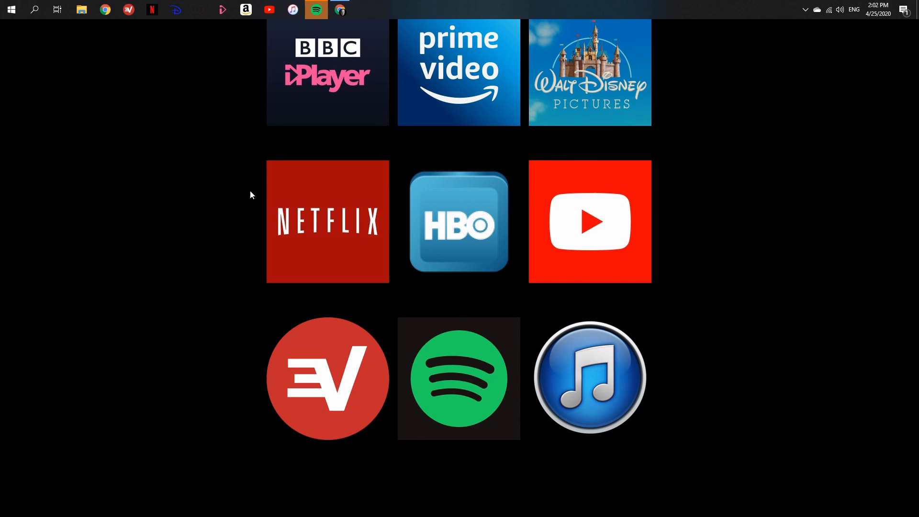
Set Folder Options in File Explorer to "Single-click to open an item (point to select)" and close the Desktop folder window.
{"action": "key", "text": "super+e"}
{"action": "left_click", "coordinate": [44, 130]}
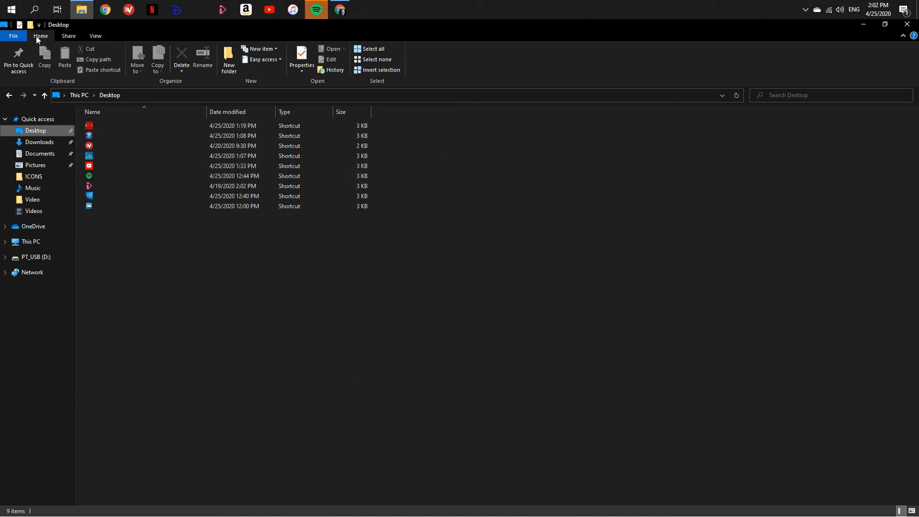
{"action": "left_click", "coordinate": [65, 37]}
{"action": "left_click", "coordinate": [94, 37]}
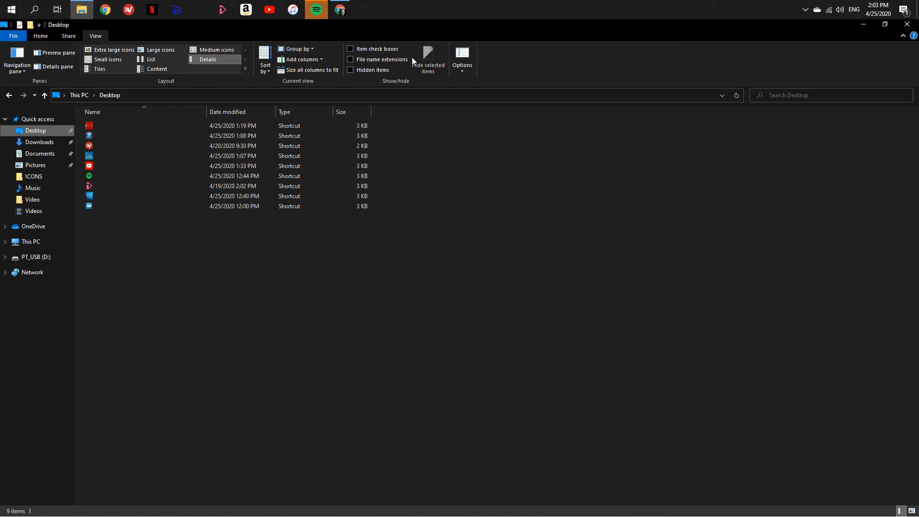
{"action": "left_click", "coordinate": [462, 59]}
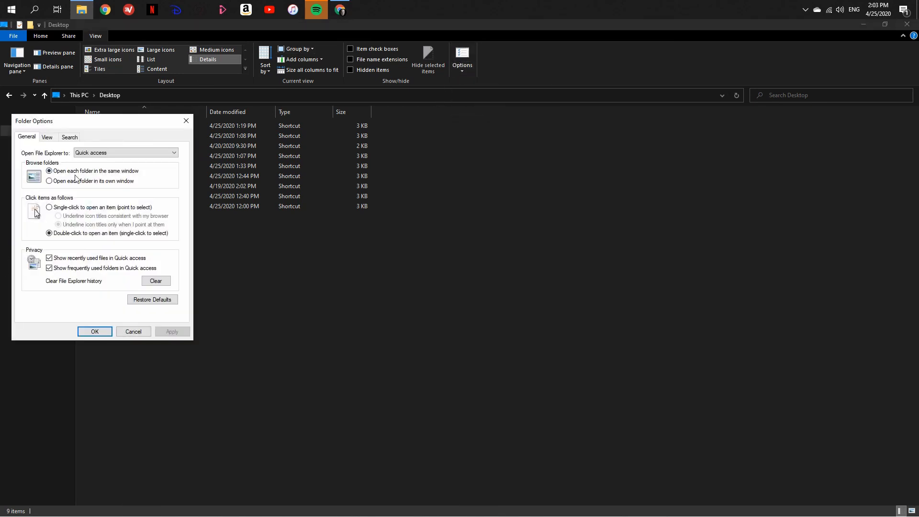
{"action": "left_click", "coordinate": [49, 207]}
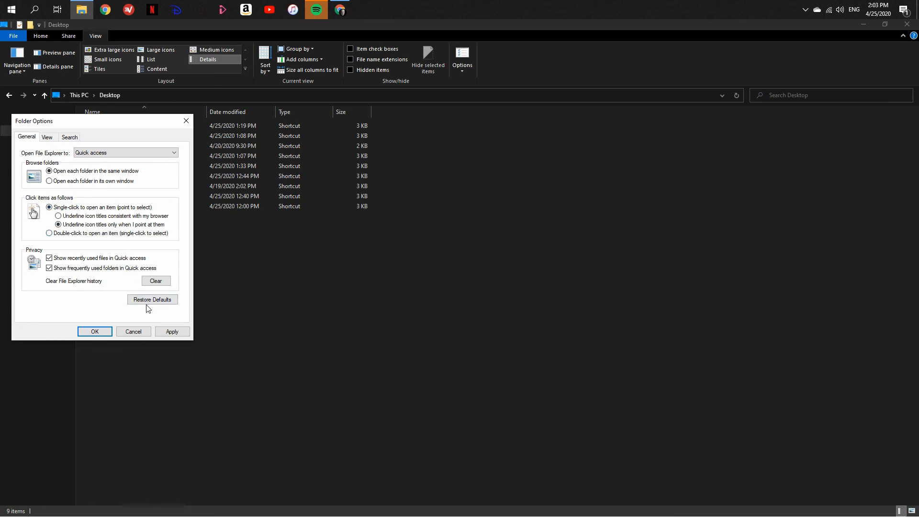
{"action": "left_click", "coordinate": [170, 331]}
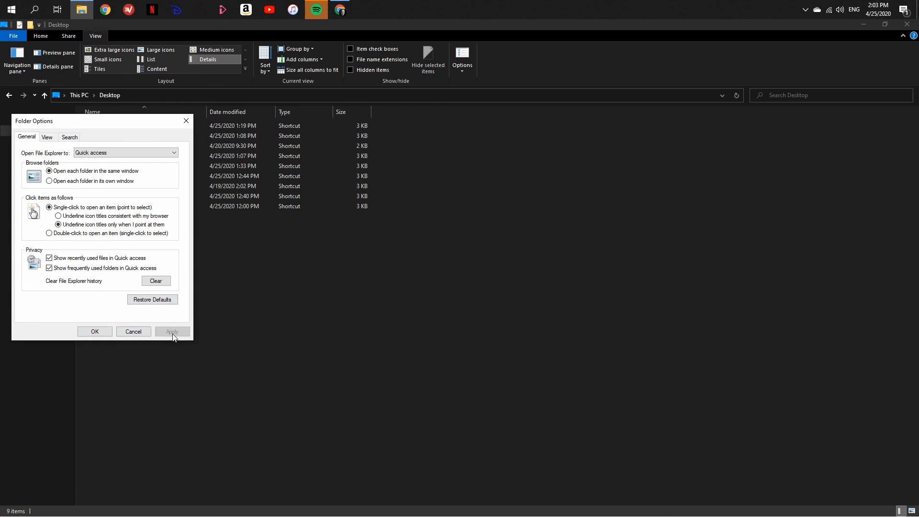
{"action": "left_click", "coordinate": [101, 331]}
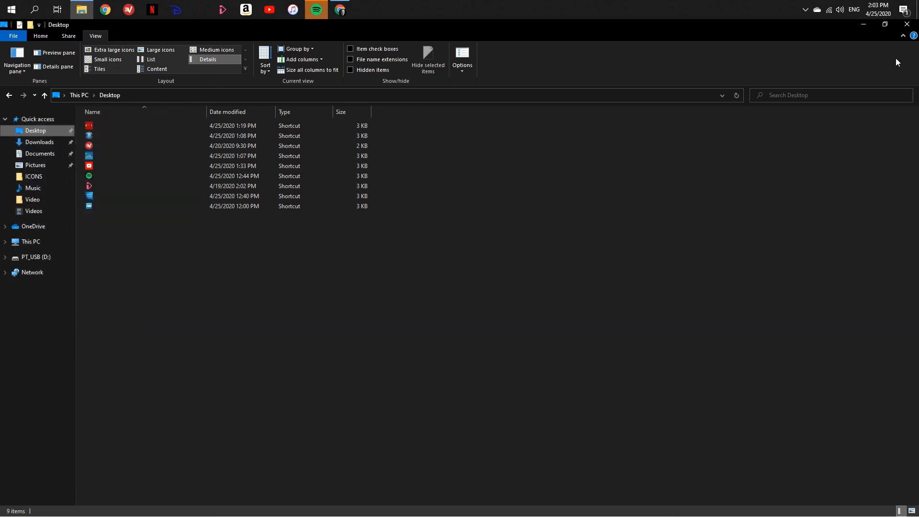
{"action": "left_click", "coordinate": [908, 25]}
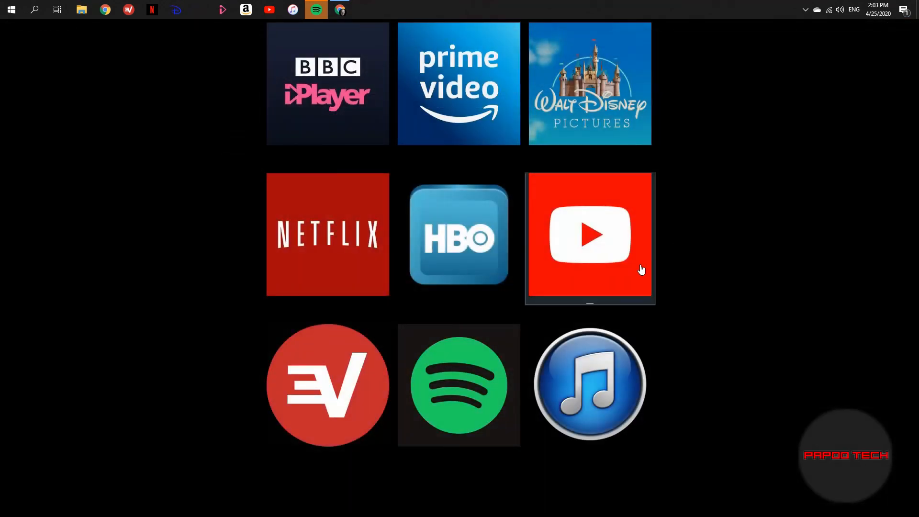
Test the single-click setting by launching iTunes from its desktop shortcut, and dismiss its window.
{"action": "double_click", "coordinate": [598, 361]}
{"action": "left_click", "coordinate": [558, 36]}
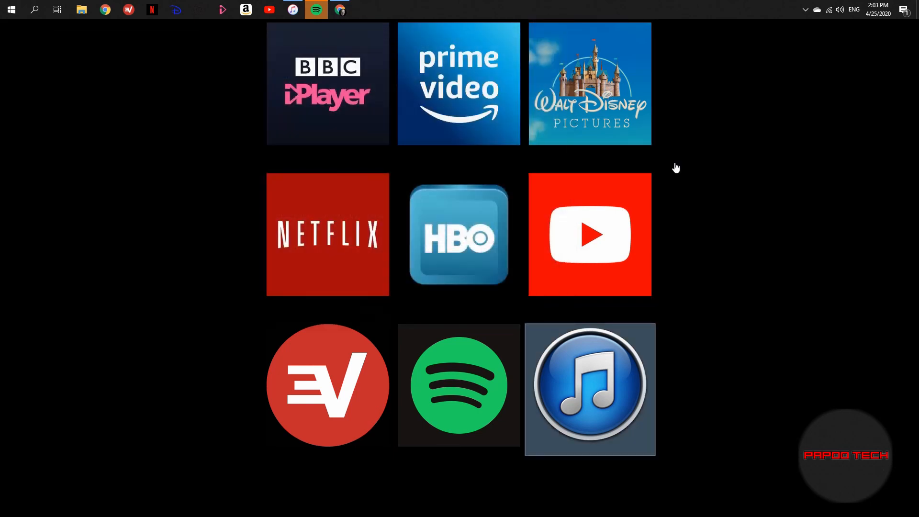